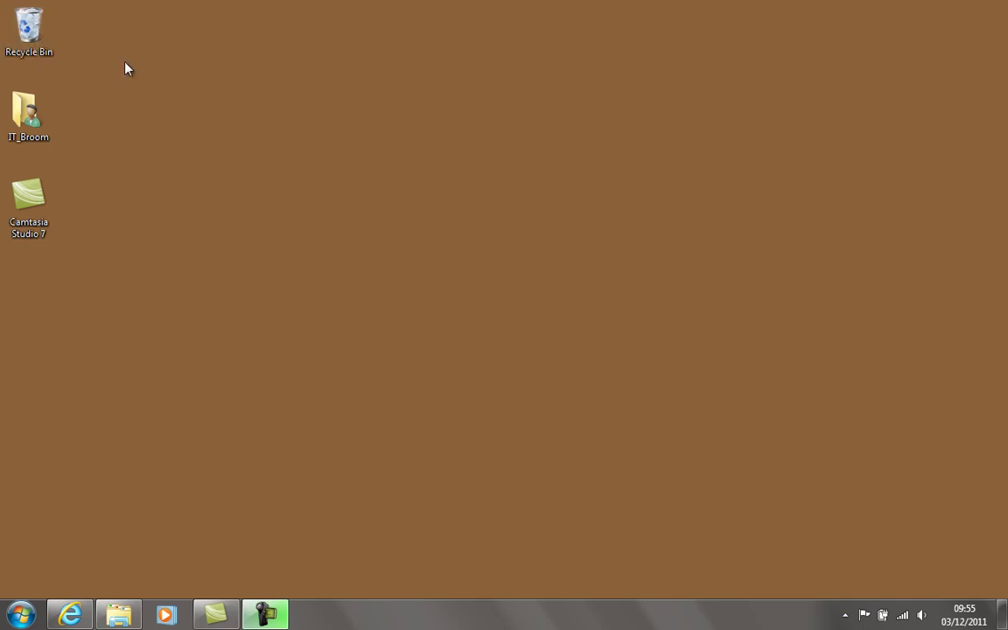
Open the Recycle Bin from the desktop to check its contents, and close its window.
{"action": "left_click", "coordinate": [56, 40]}
{"action": "double_click", "coordinate": [56, 40]}
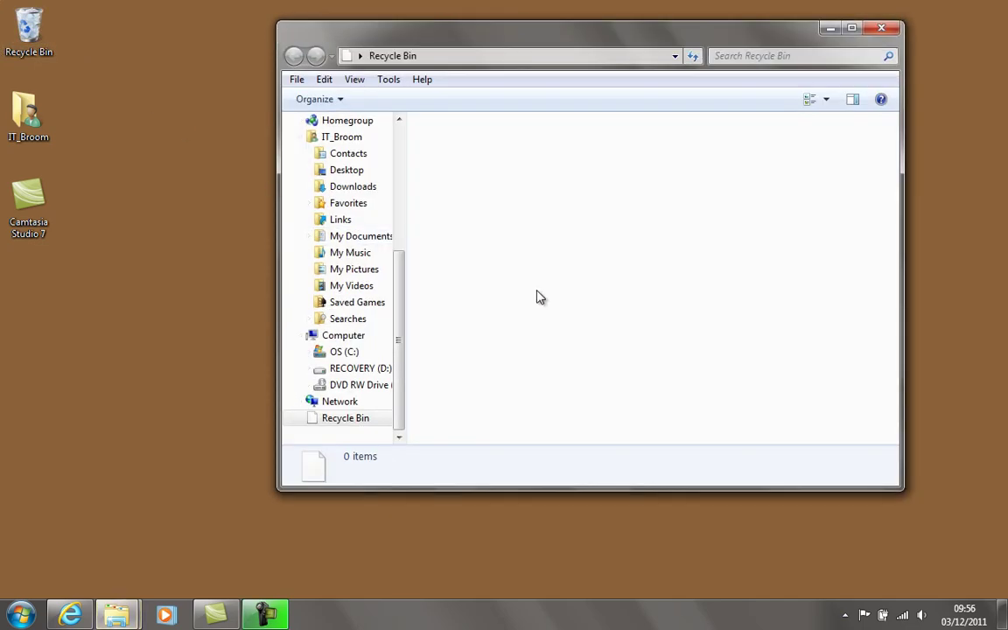
{"action": "left_click", "coordinate": [880, 29]}
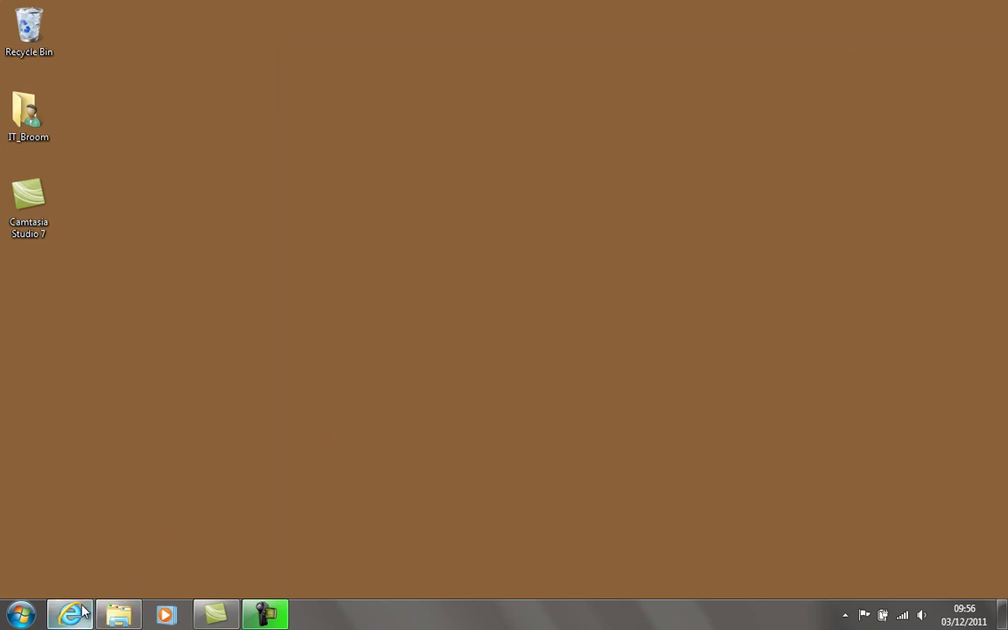
Switch to Internet Explorer and review the Microsoft support article's automatic and manual fixes for the Recycle Bin icon, then minimize the browser.
{"action": "mouse_move", "coordinate": [78, 614]}
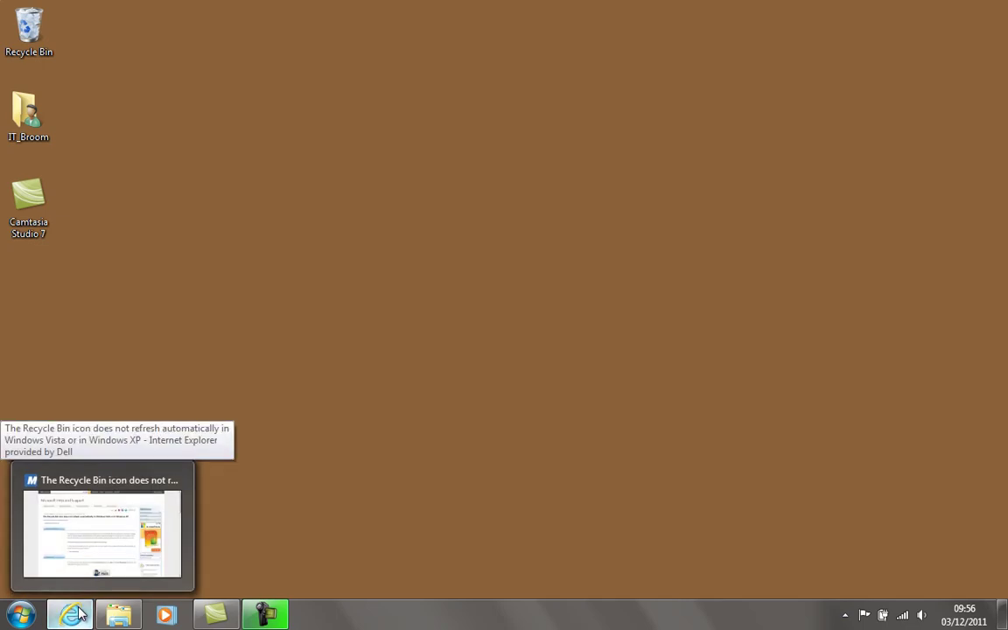
{"action": "left_click", "coordinate": [59, 549]}
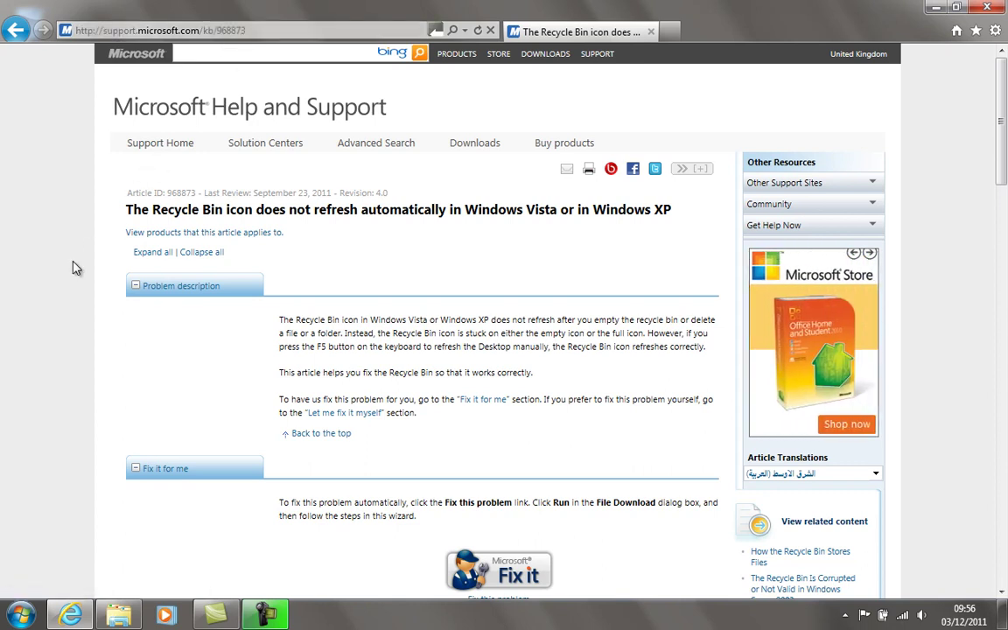
{"action": "scroll", "coordinate": [73, 262], "scroll_direction": "down", "scroll_amount": 5}
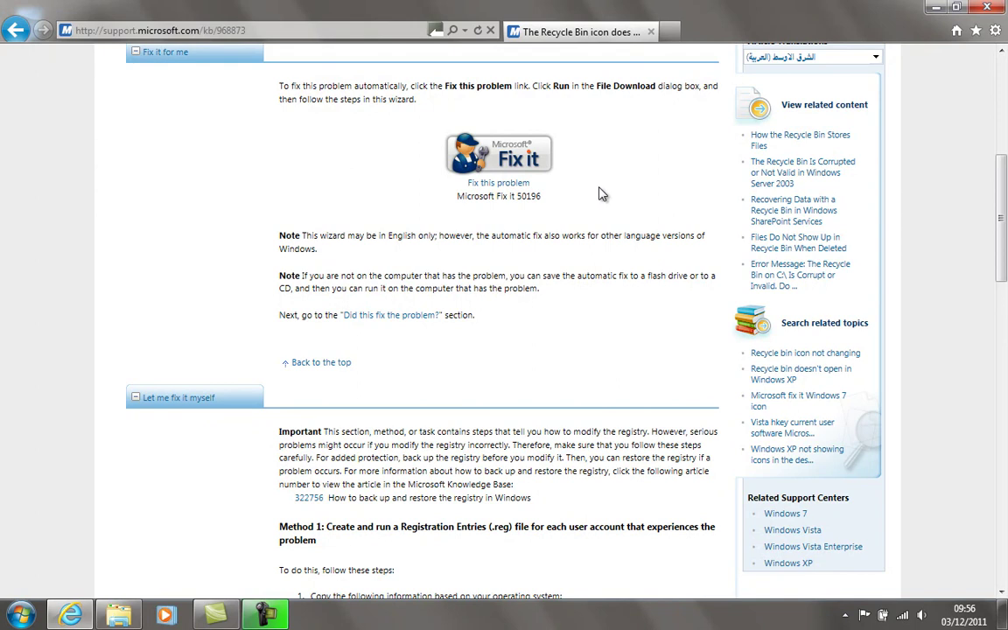
{"action": "scroll", "coordinate": [616, 271], "scroll_direction": "down", "scroll_amount": 1}
{"action": "scroll", "coordinate": [616, 277], "scroll_direction": "down", "scroll_amount": 8}
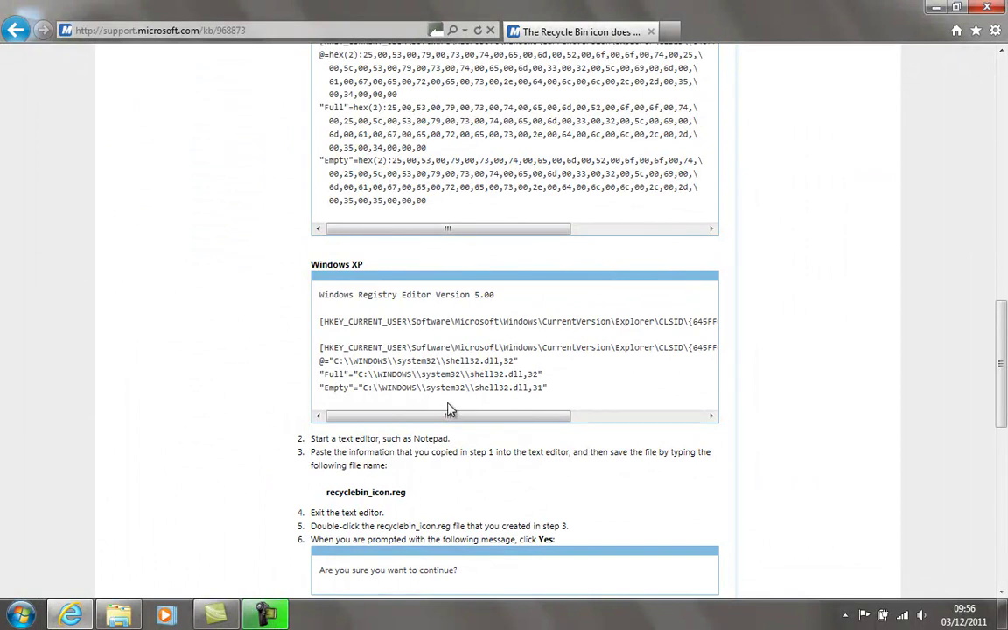
{"action": "left_click_drag", "start_coordinate": [454, 418], "coordinate": [386, 421]}
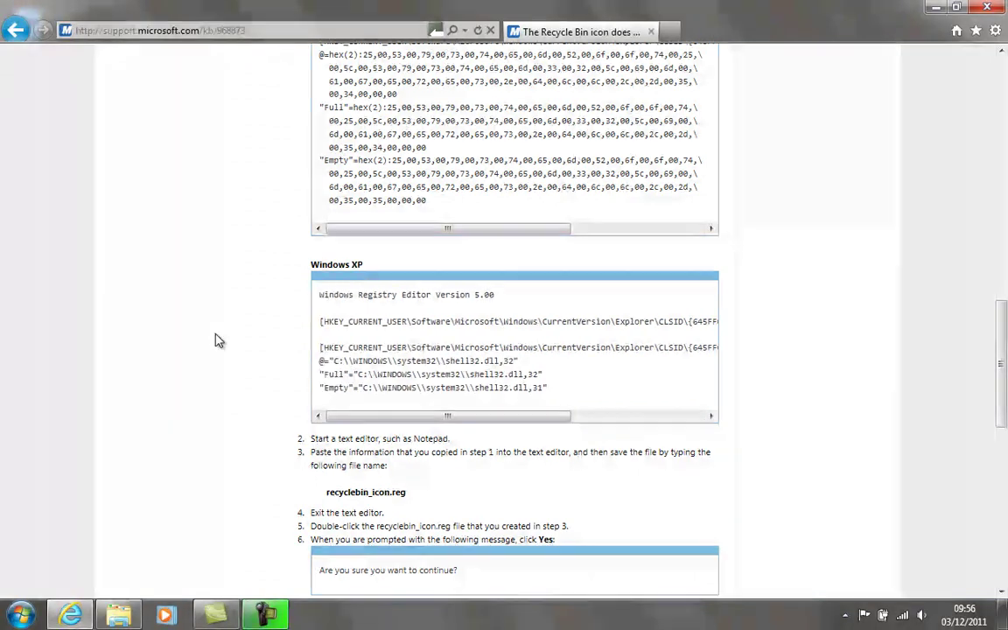
{"action": "scroll", "coordinate": [218, 341], "scroll_direction": "up", "scroll_amount": 20}
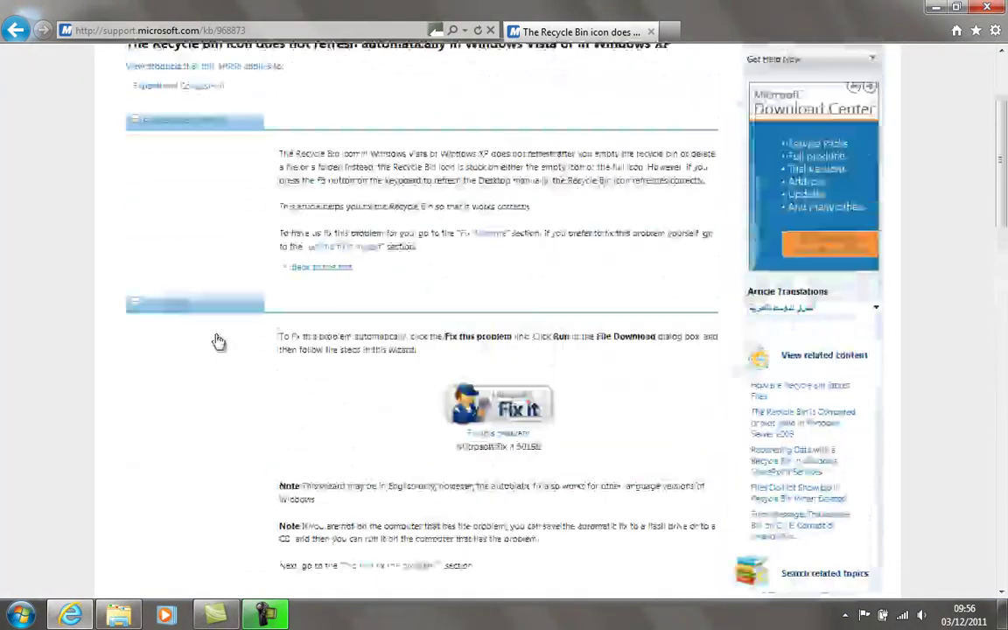
{"action": "scroll", "coordinate": [219, 341], "scroll_direction": "down", "scroll_amount": 3}
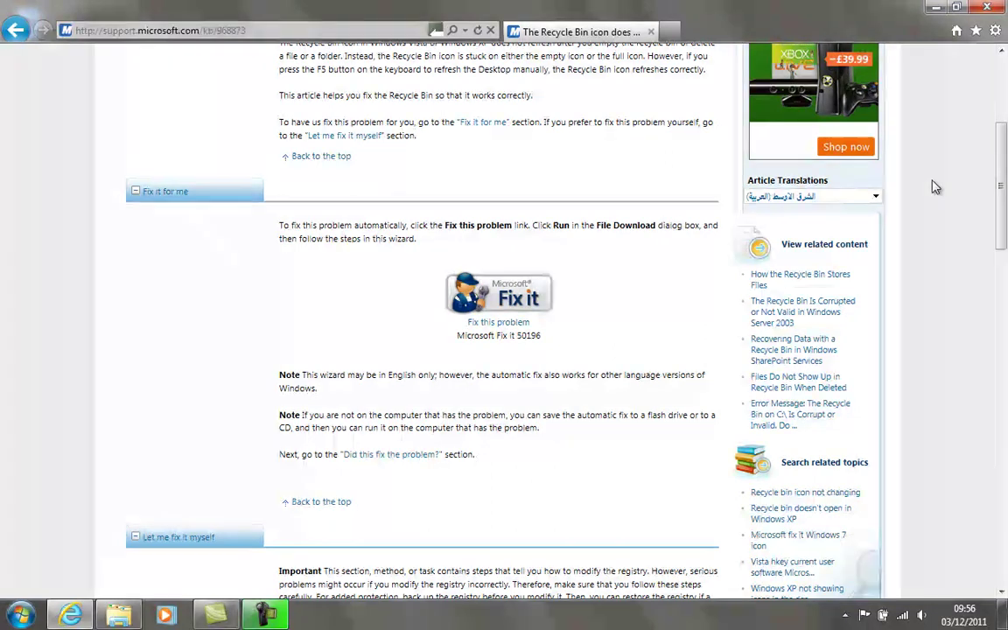
{"action": "left_click", "coordinate": [936, 8]}
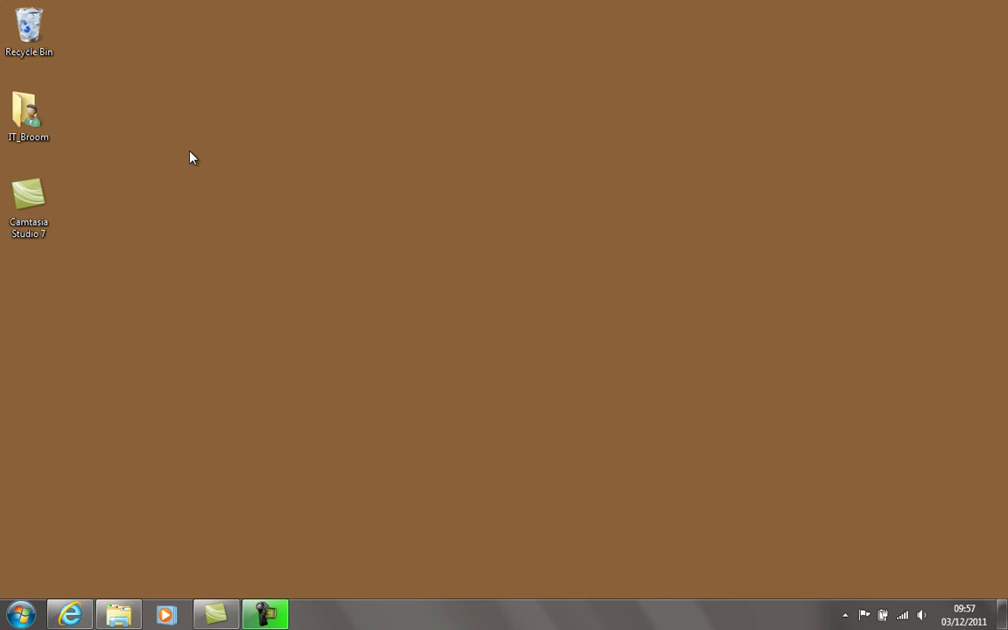
{"action": "key", "text": "Home"}
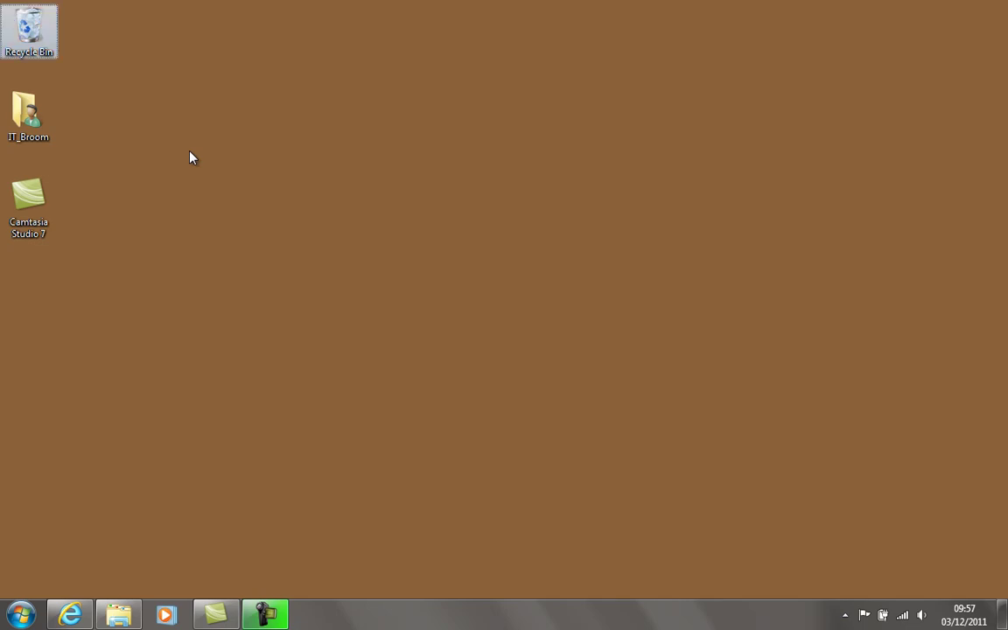
{"action": "left_click", "coordinate": [192, 158]}
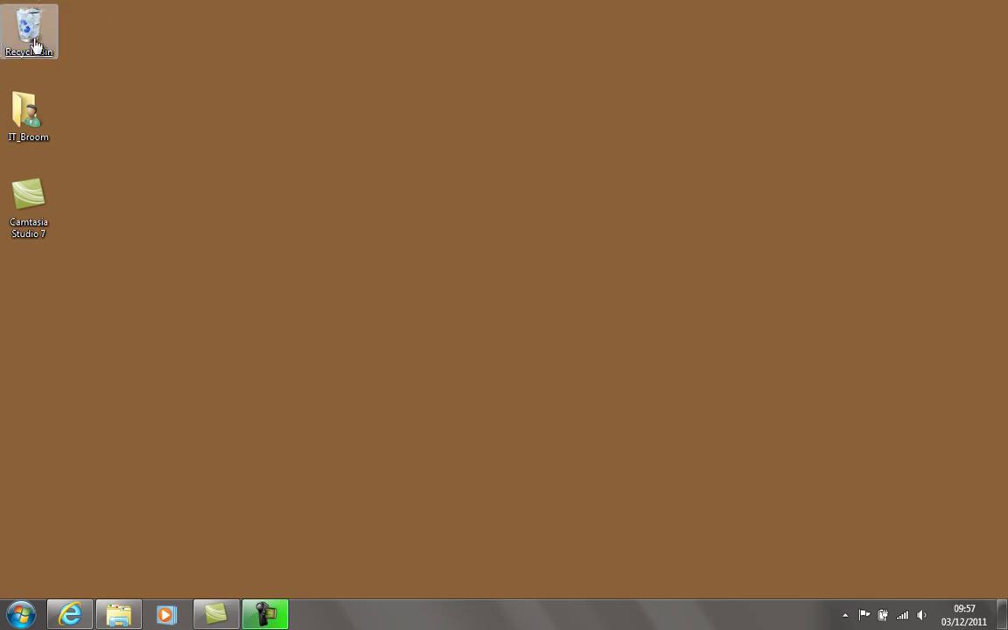
Open the desktop icon settings from the desktop's personalization options and enable the Recycle Bin icon.
{"action": "right_click", "coordinate": [171, 135]}
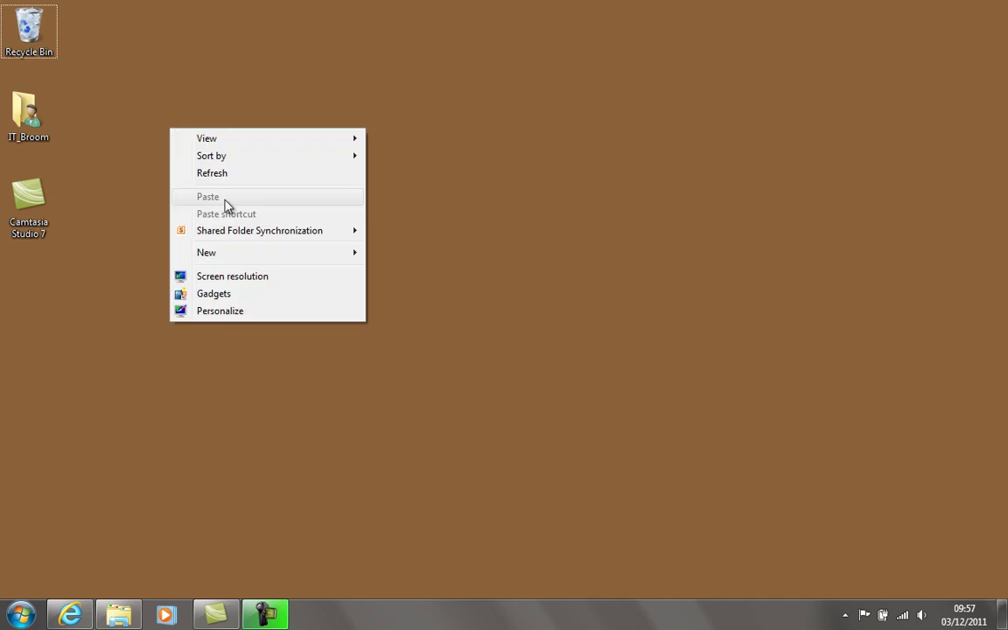
{"action": "left_click", "coordinate": [254, 313]}
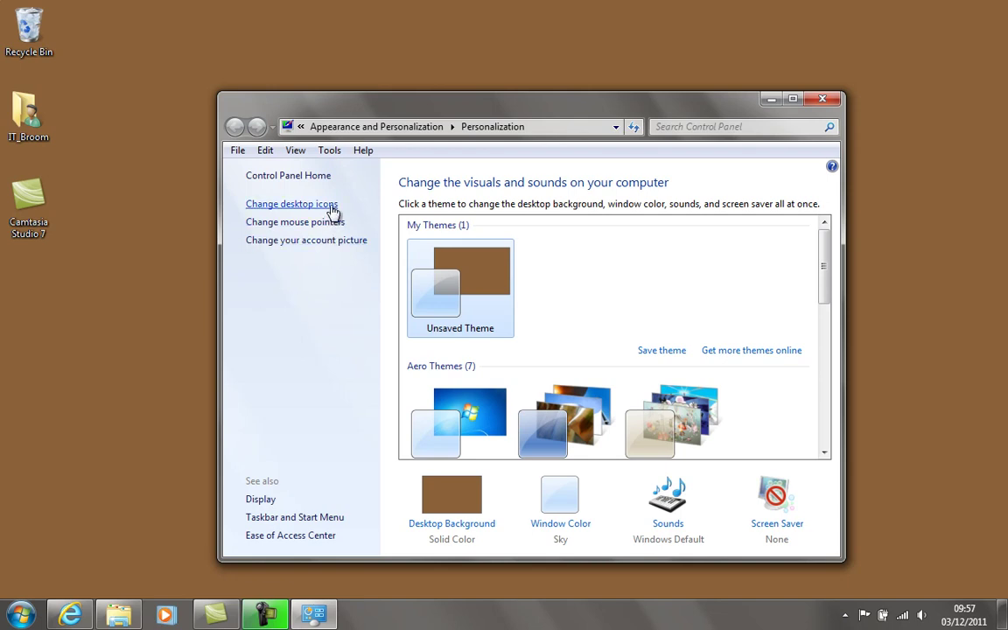
{"action": "left_click", "coordinate": [333, 211]}
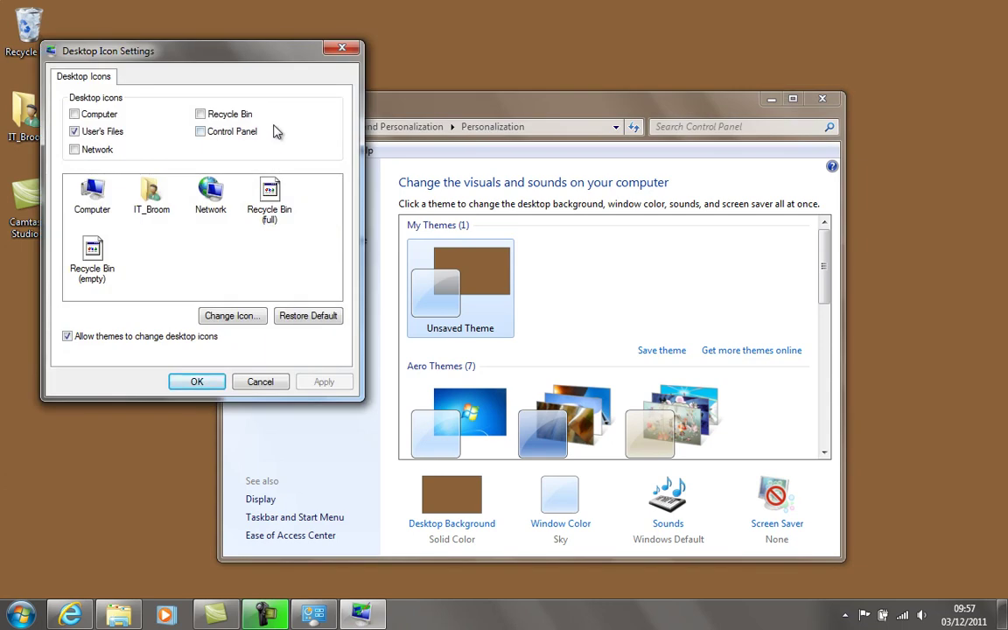
{"action": "left_click_drag", "start_coordinate": [293, 65], "coordinate": [519, 117]}
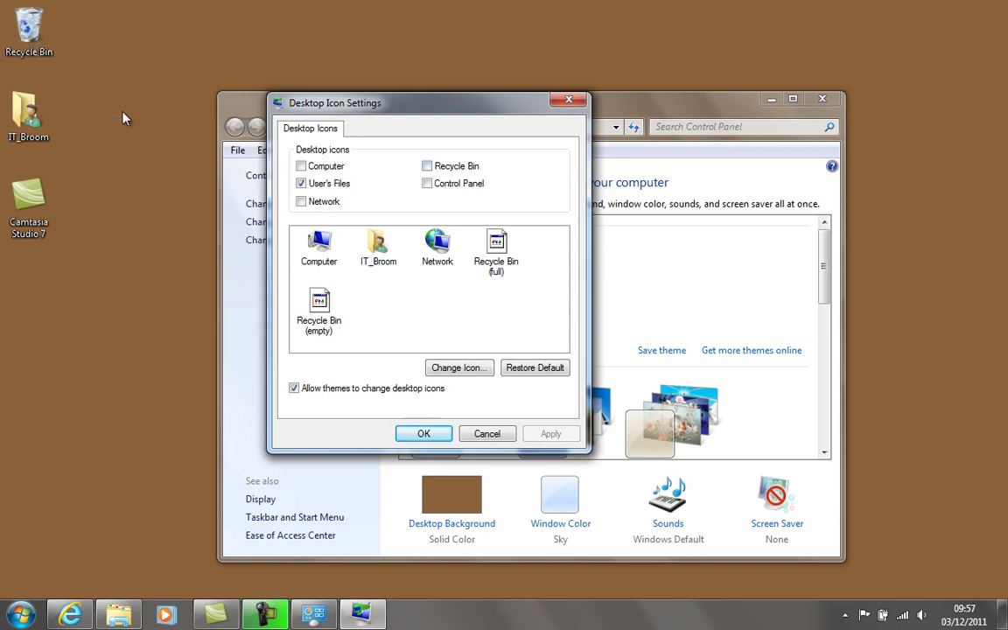
{"action": "left_click", "coordinate": [426, 166]}
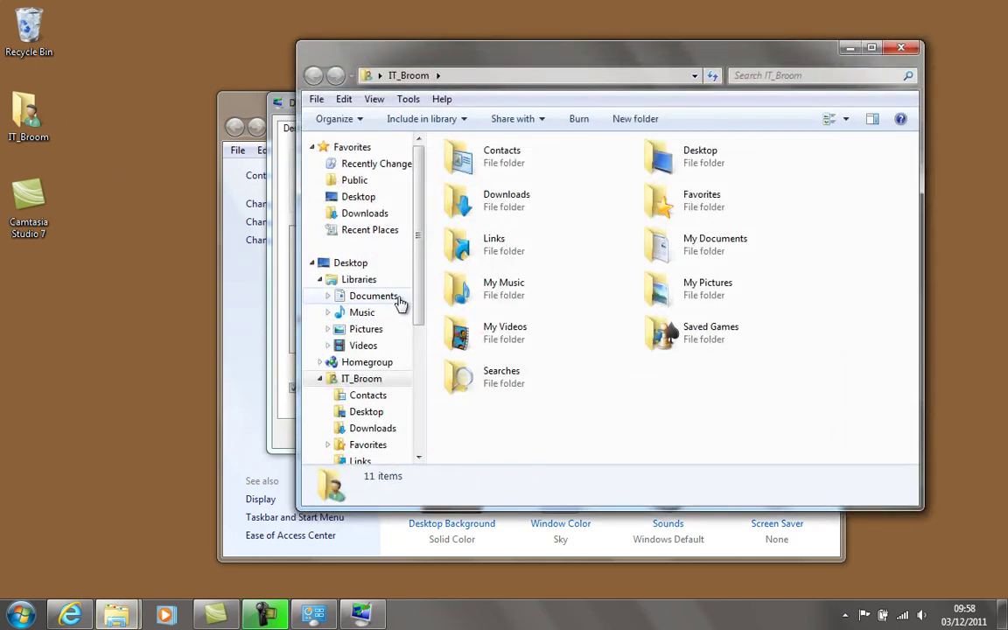
Locate the Recycle Bin in the folder tree of the user's files window, and close the window.
{"action": "left_click_drag", "start_coordinate": [419, 281], "coordinate": [427, 438]}
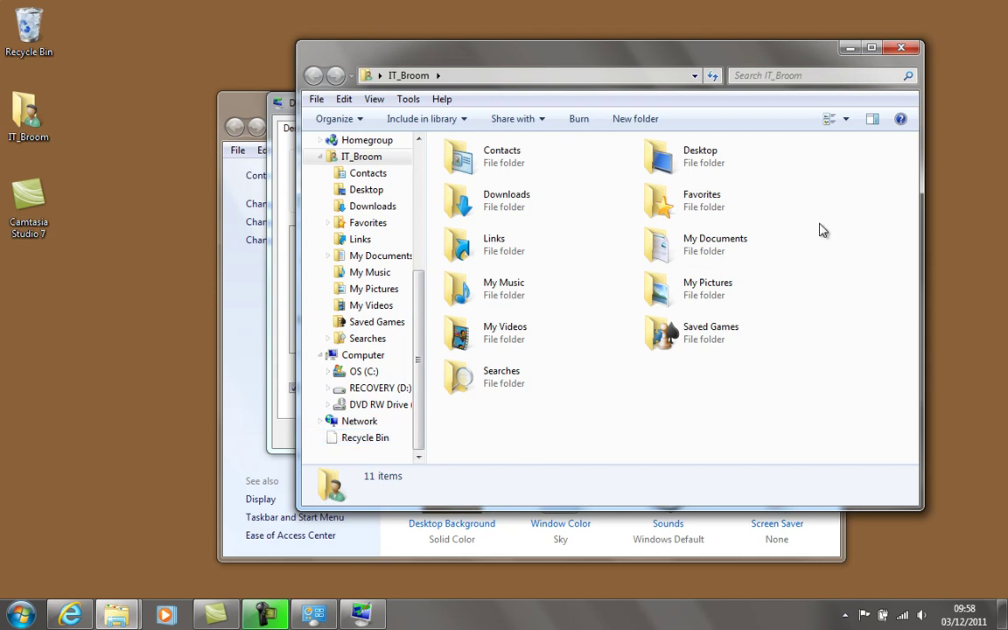
{"action": "left_click", "coordinate": [903, 48]}
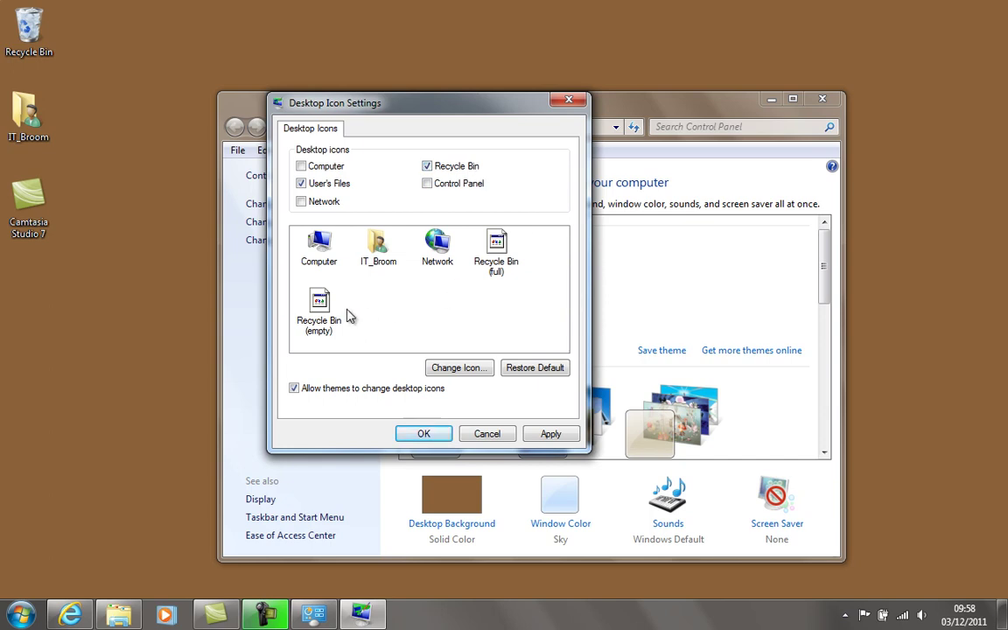
Load imageres.dll from the System32 folder as the icon source for Recycle Bin (full).
{"action": "left_click", "coordinate": [497, 267]}
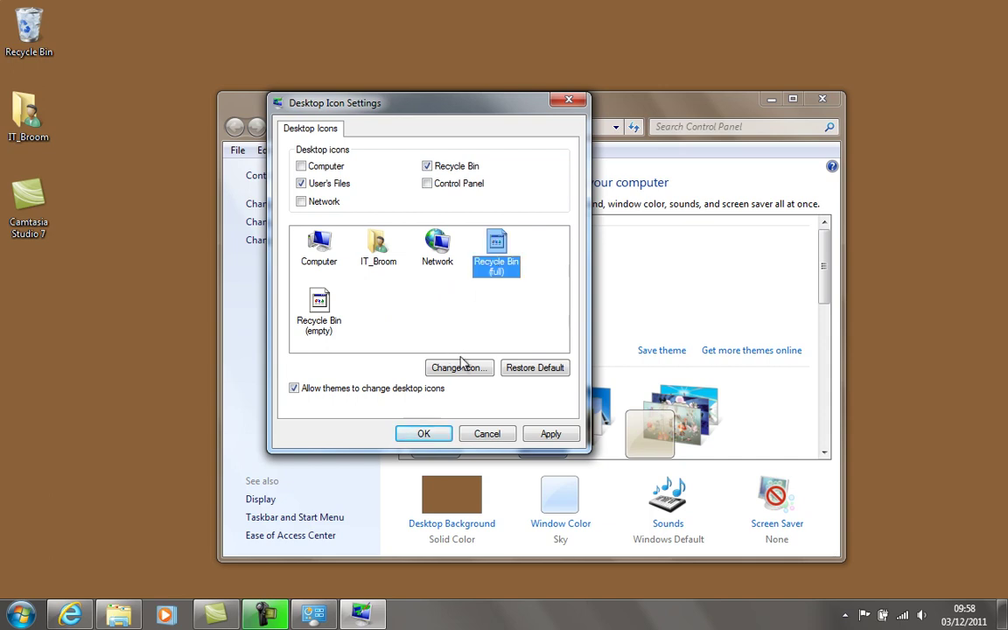
{"action": "left_click", "coordinate": [458, 368]}
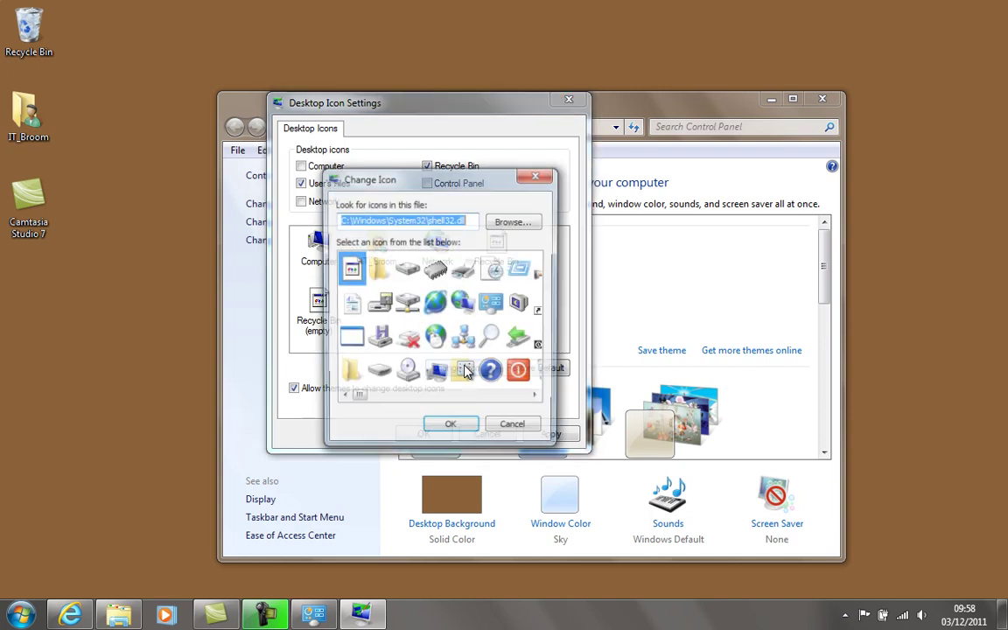
{"action": "left_click_drag", "start_coordinate": [453, 188], "coordinate": [665, 151]}
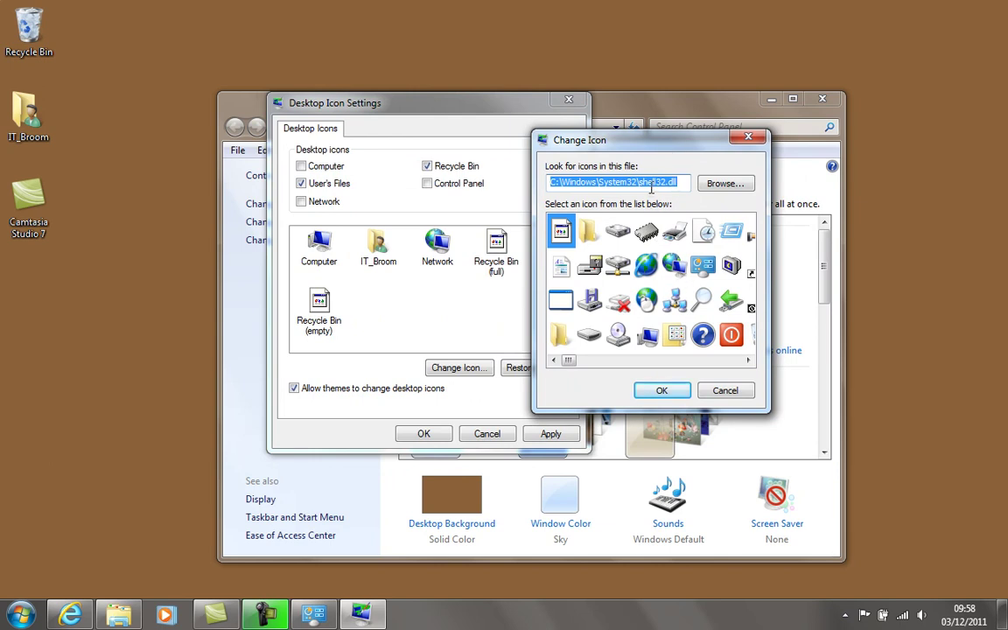
{"action": "left_click", "coordinate": [718, 187]}
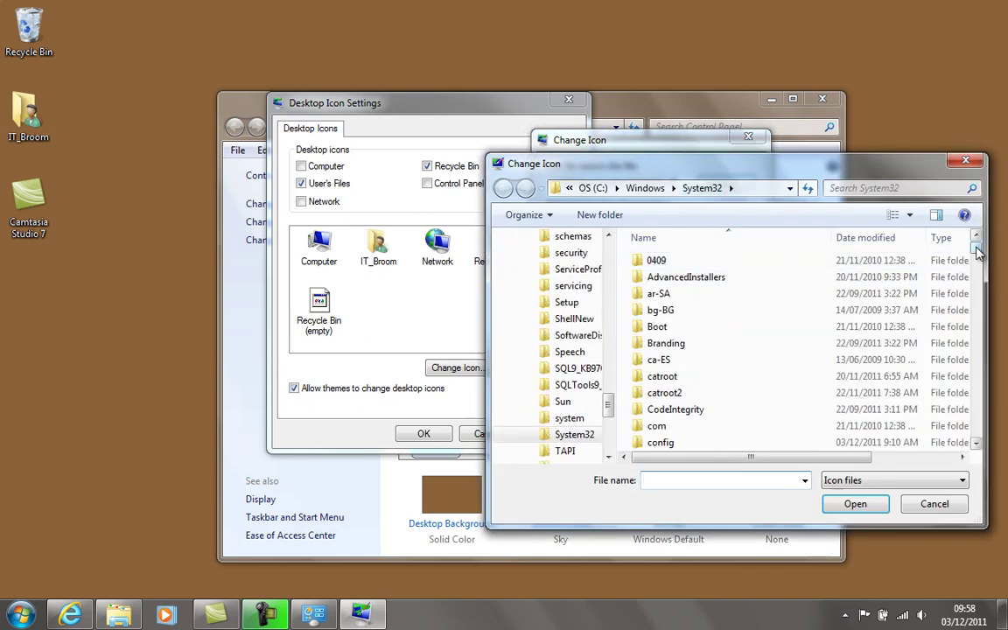
{"action": "left_click_drag", "start_coordinate": [977, 251], "coordinate": [982, 311]}
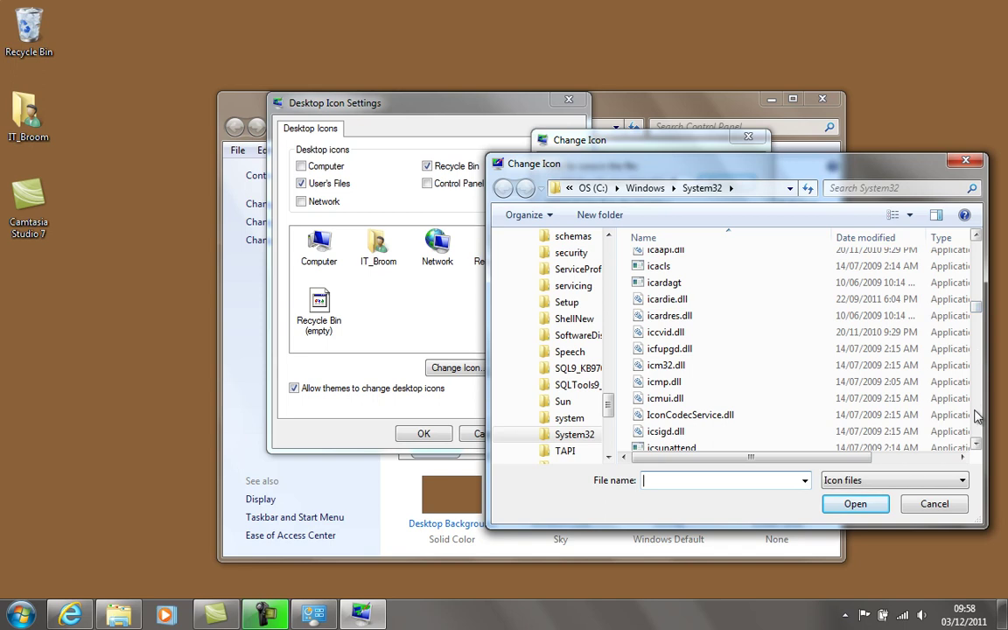
{"action": "left_click", "coordinate": [978, 444]}
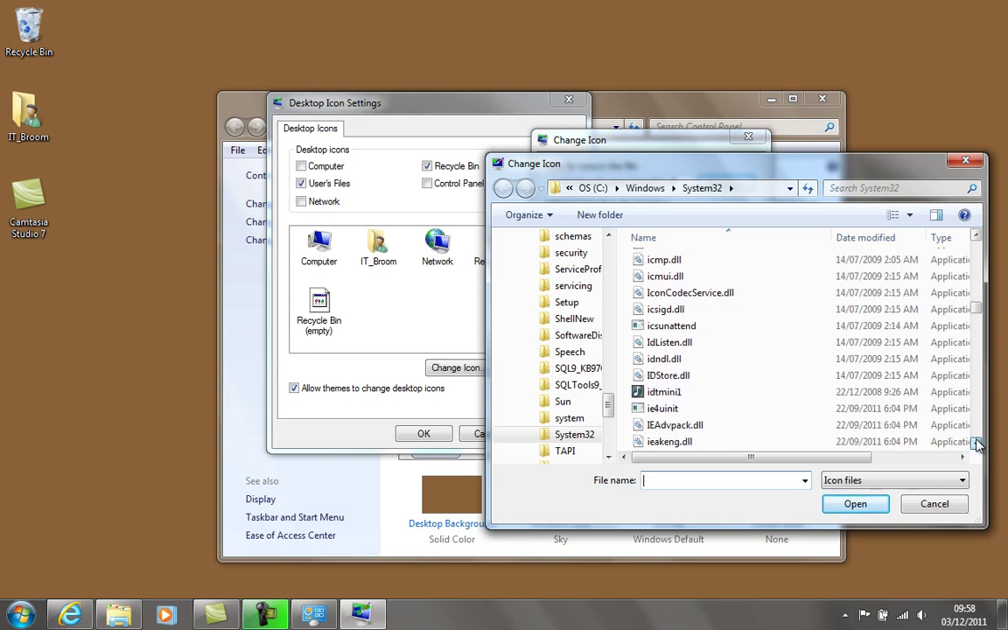
{"action": "left_click_drag", "start_coordinate": [977, 445], "coordinate": [977, 444]}
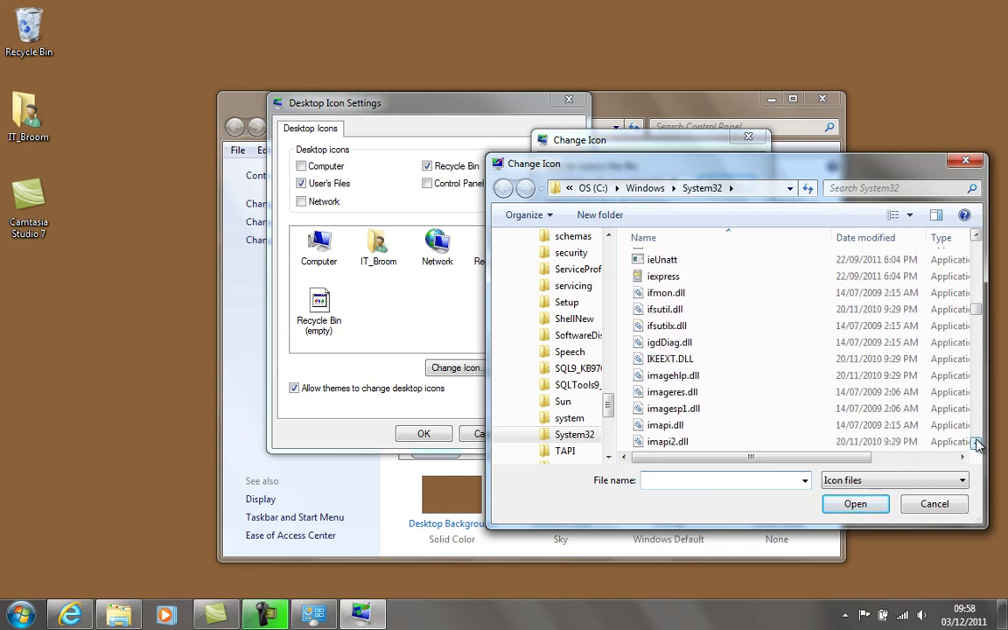
{"action": "double_click", "coordinate": [666, 394]}
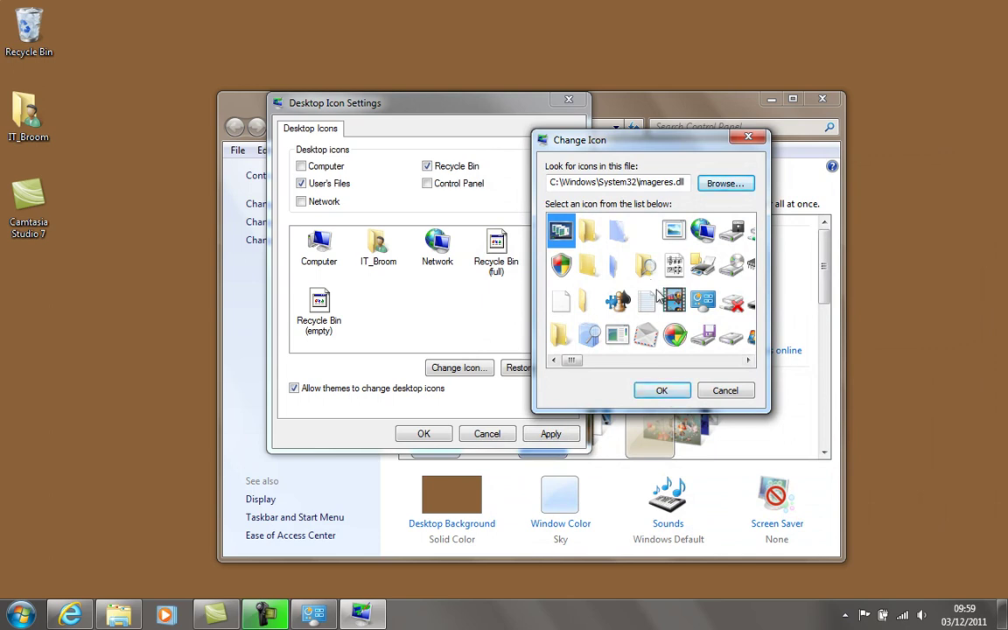
Assign the bin filled with paper from the imageres.dll icons to Recycle Bin (full).
{"action": "left_click", "coordinate": [750, 361]}
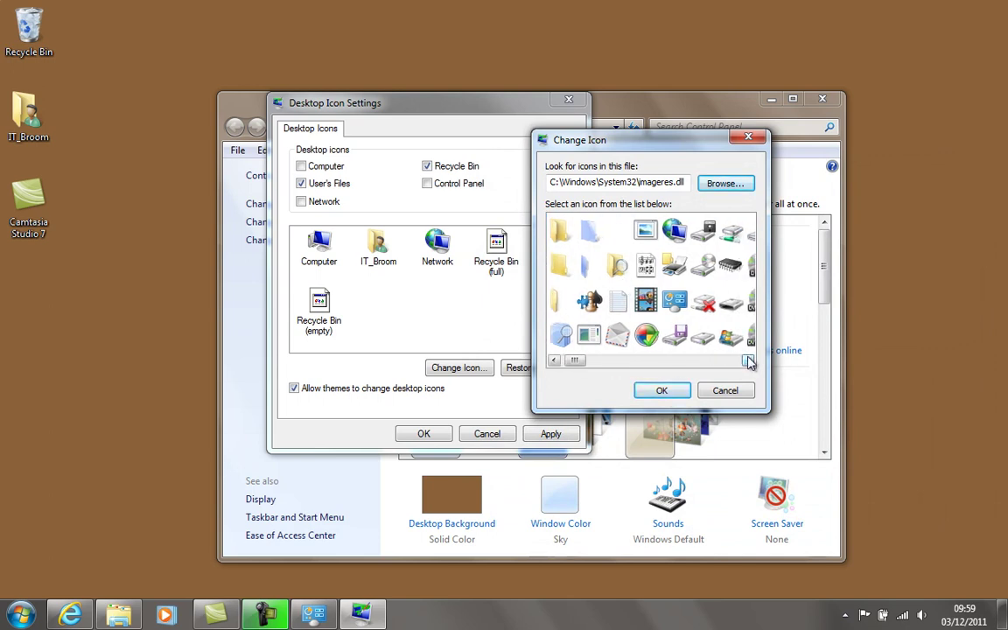
{"action": "left_click", "coordinate": [750, 361]}
{"action": "left_click", "coordinate": [750, 362]}
{"action": "left_click", "coordinate": [750, 361]}
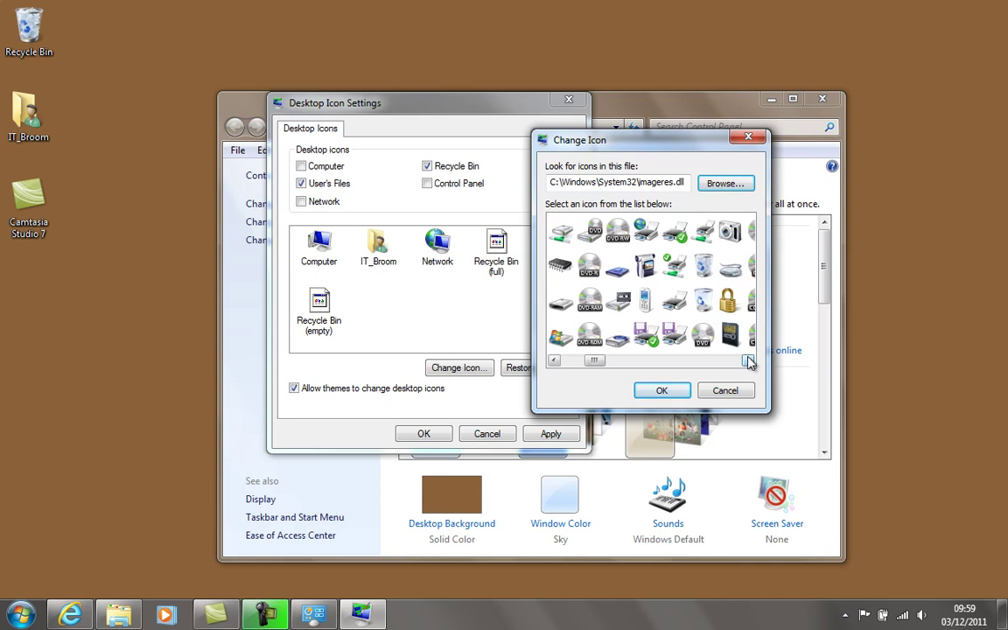
{"action": "left_click", "coordinate": [704, 267]}
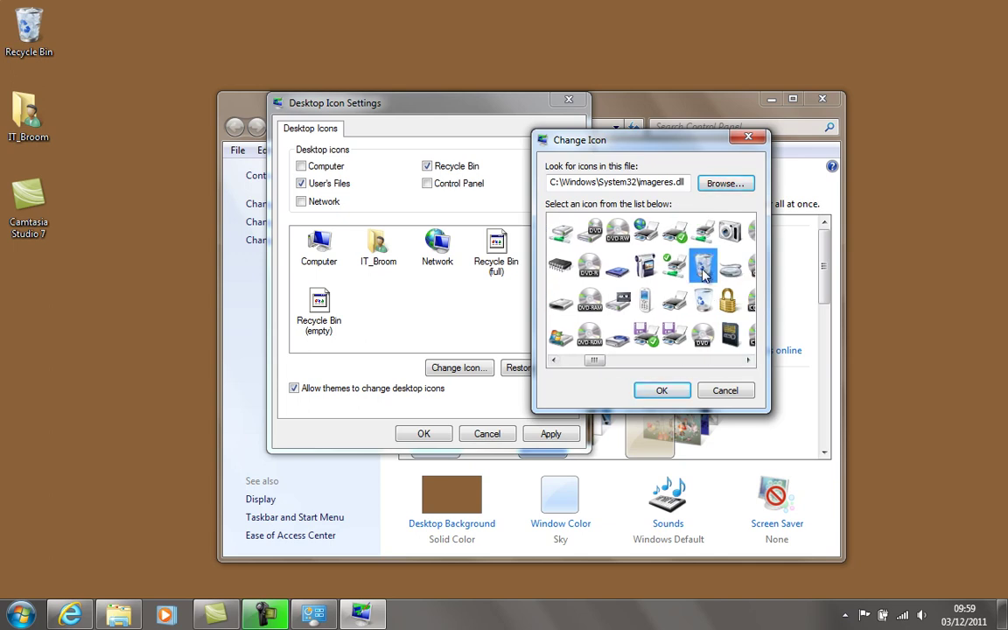
{"action": "left_click", "coordinate": [662, 391]}
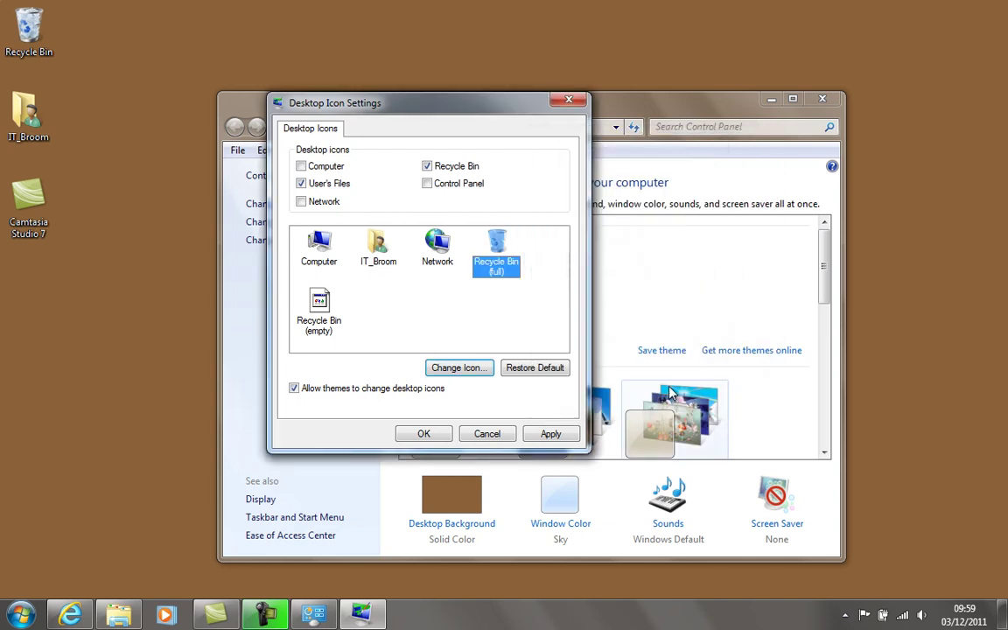
Load imageres.dll from the System32 folder as the icon source for Recycle Bin (empty).
{"action": "left_click", "coordinate": [325, 318]}
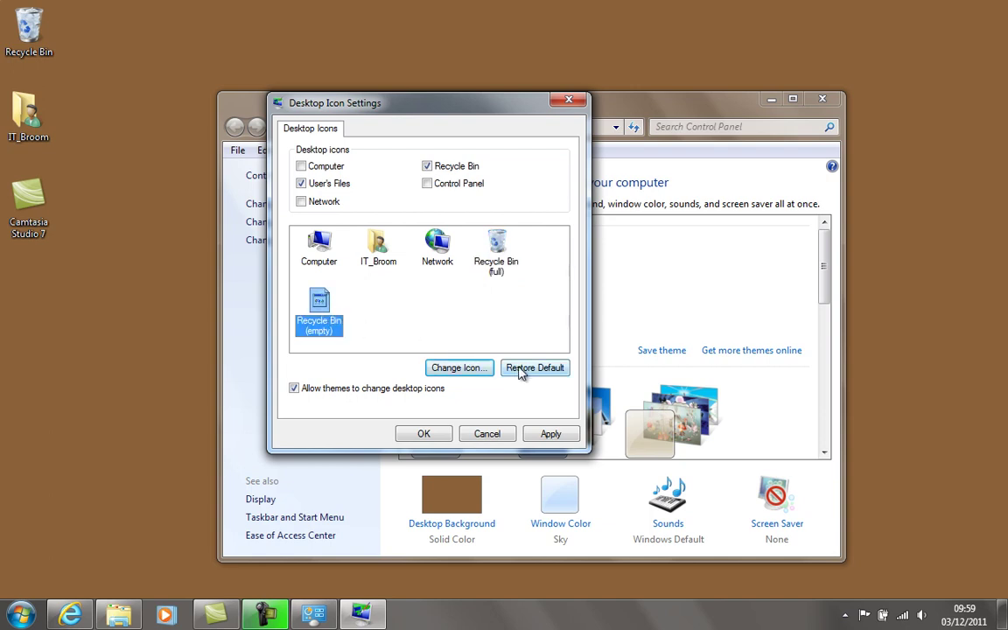
{"action": "left_click", "coordinate": [460, 367]}
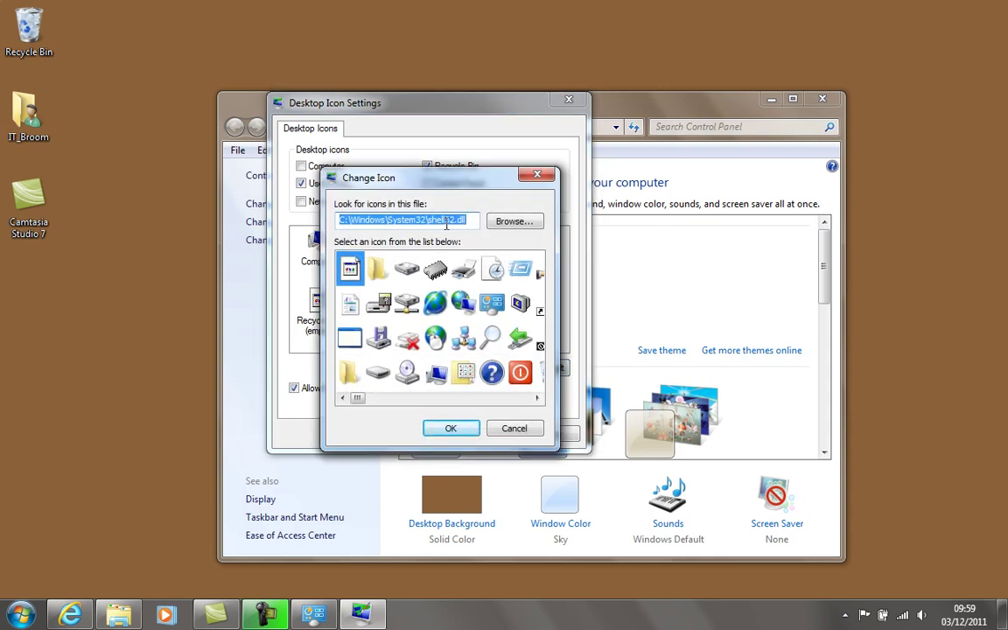
{"action": "left_click", "coordinate": [516, 221]}
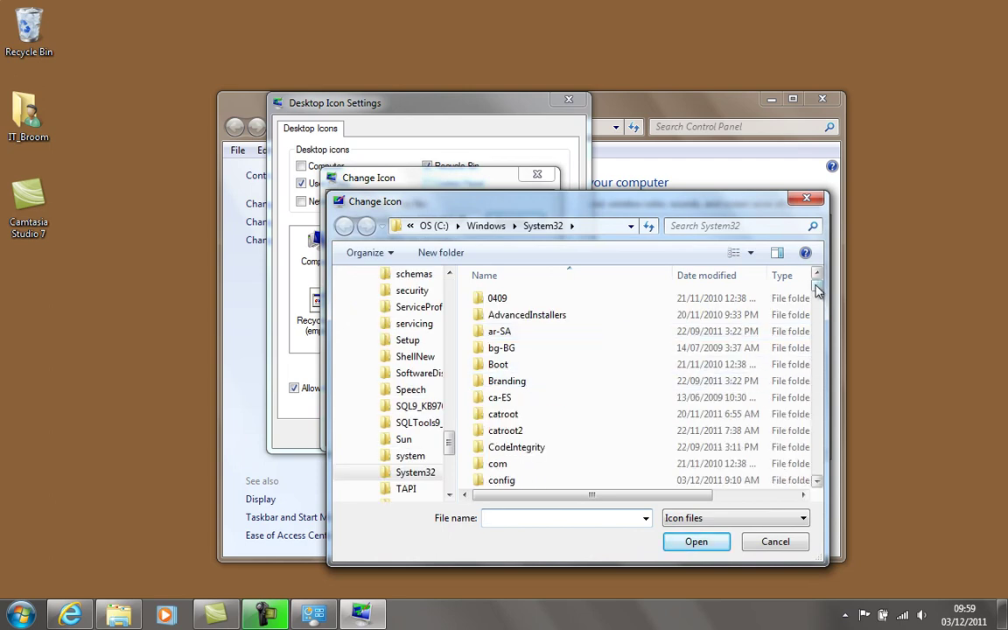
{"action": "left_click_drag", "start_coordinate": [817, 289], "coordinate": [821, 350]}
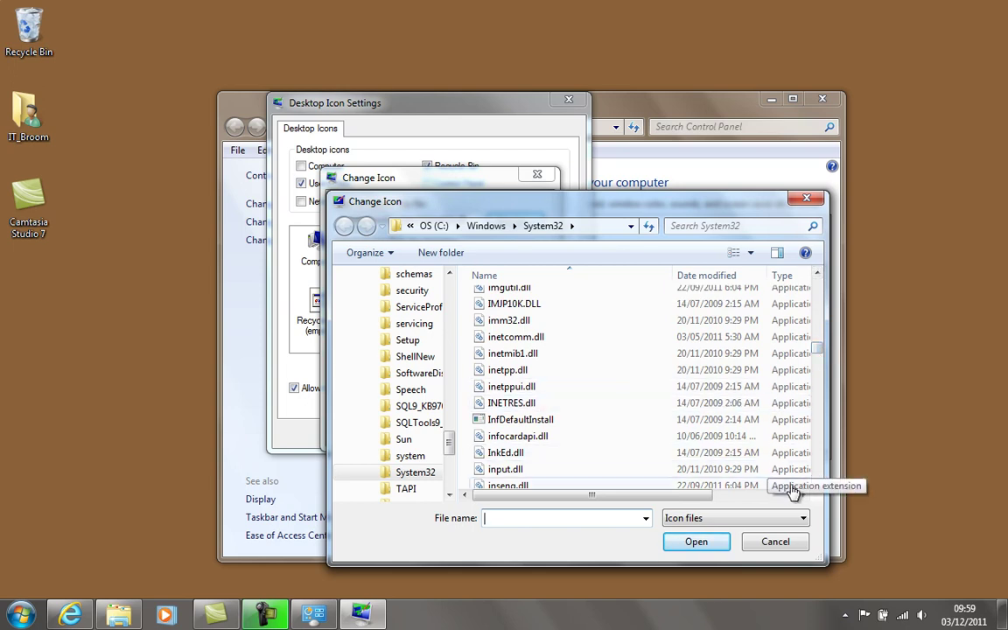
{"action": "left_click", "coordinate": [818, 275]}
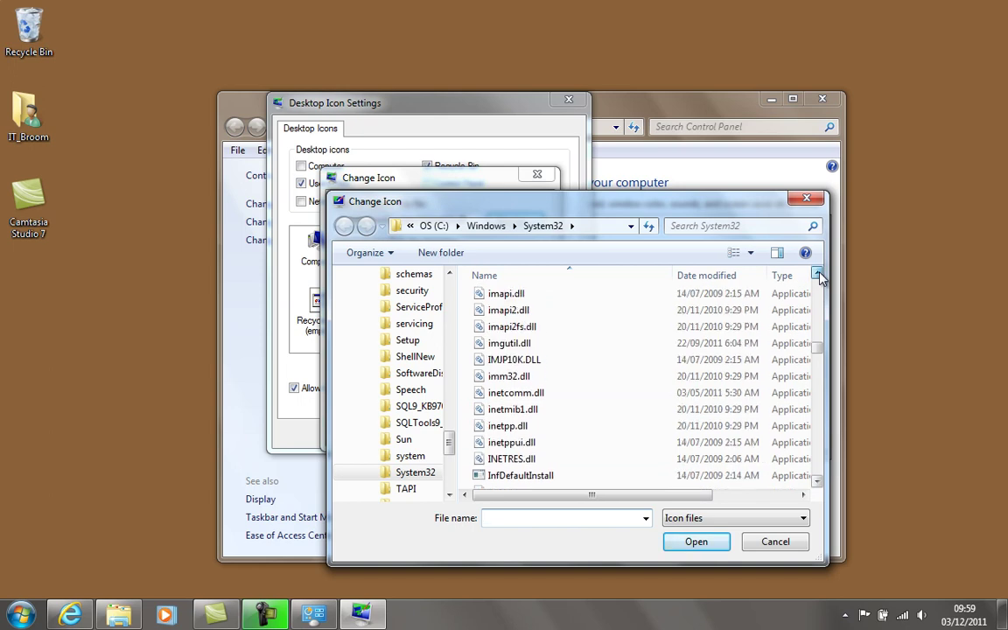
{"action": "left_click", "coordinate": [818, 275]}
{"action": "left_click", "coordinate": [819, 275]}
{"action": "left_click", "coordinate": [819, 275]}
{"action": "left_click", "coordinate": [818, 275]}
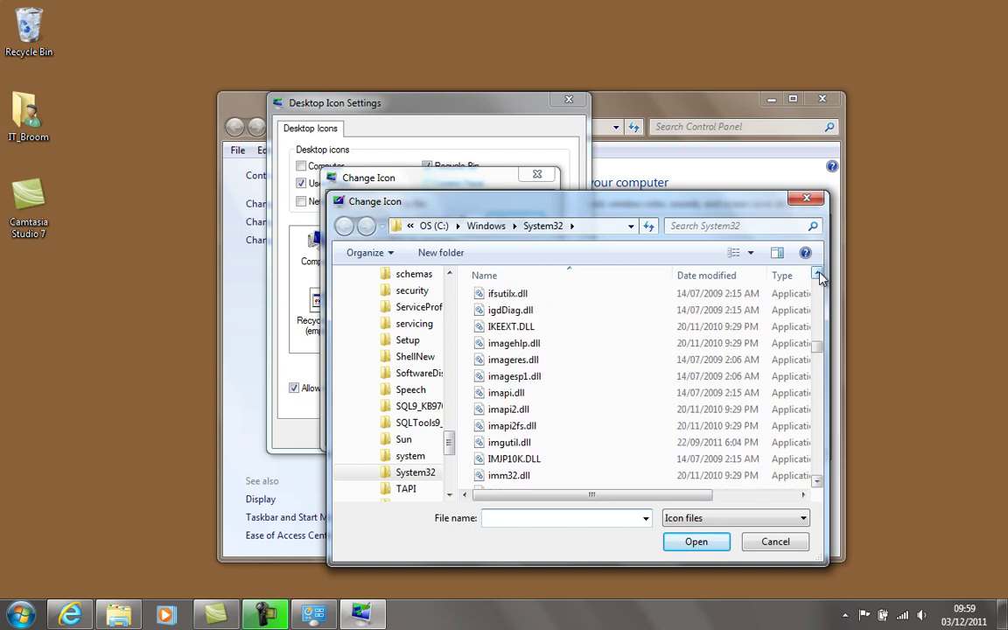
{"action": "left_click", "coordinate": [534, 361]}
{"action": "double_click", "coordinate": [534, 361]}
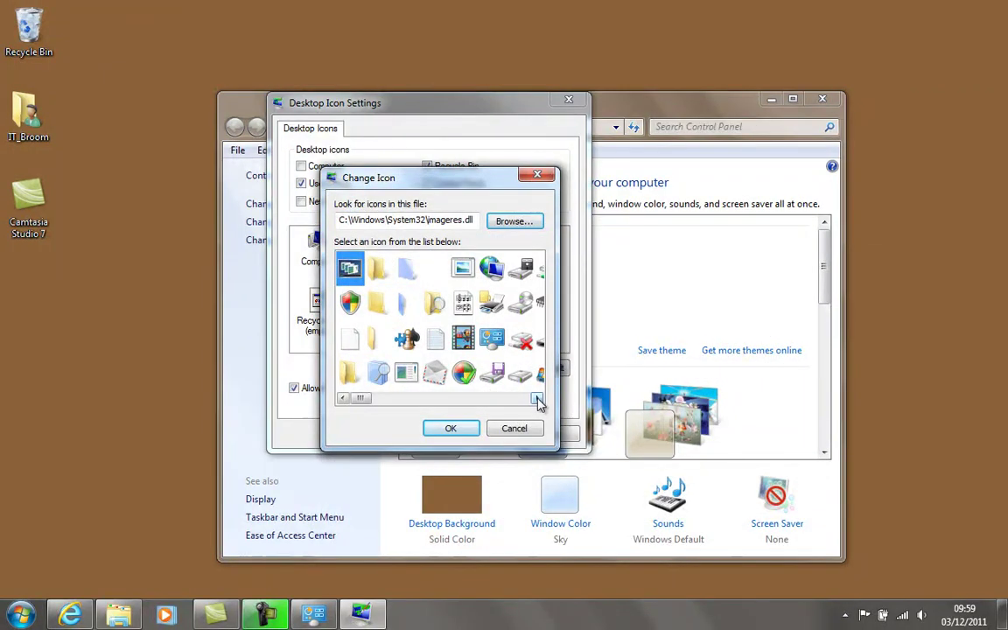
Assign the bin without paper from the imageres.dll icons to Recycle Bin (empty).
{"action": "left_click", "coordinate": [538, 400]}
{"action": "left_click", "coordinate": [538, 400]}
{"action": "left_click", "coordinate": [538, 400]}
{"action": "left_click", "coordinate": [538, 400]}
{"action": "left_click", "coordinate": [538, 399]}
{"action": "left_click", "coordinate": [538, 400]}
{"action": "left_click", "coordinate": [538, 400]}
{"action": "left_click", "coordinate": [538, 400]}
{"action": "left_click", "coordinate": [539, 400]}
{"action": "left_click", "coordinate": [466, 339]}
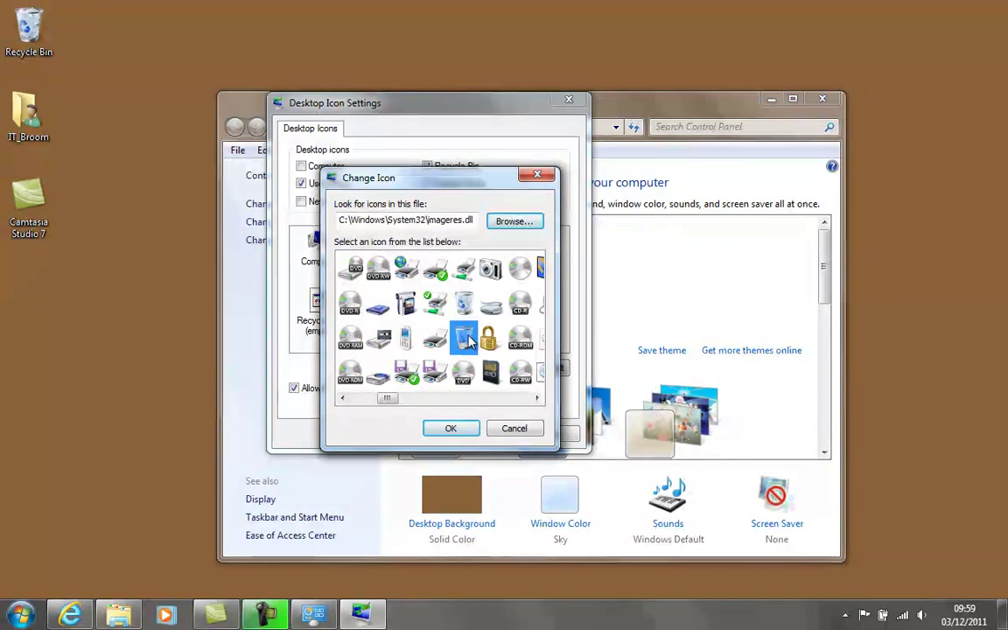
{"action": "left_click", "coordinate": [455, 428]}
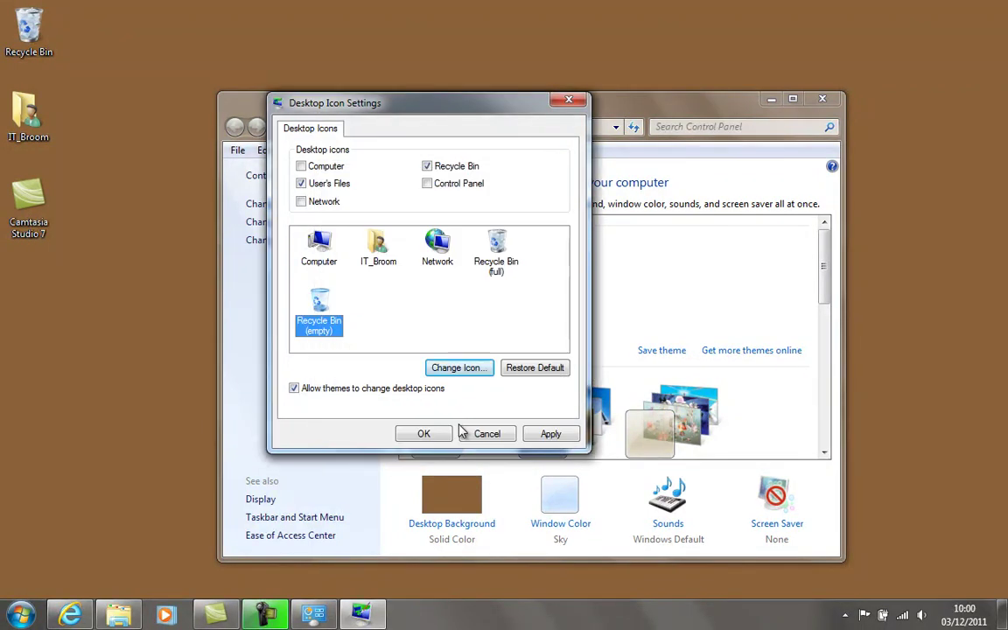
Apply the desktop icon changes and close the settings and Personalization windows.
{"action": "left_click", "coordinate": [551, 434]}
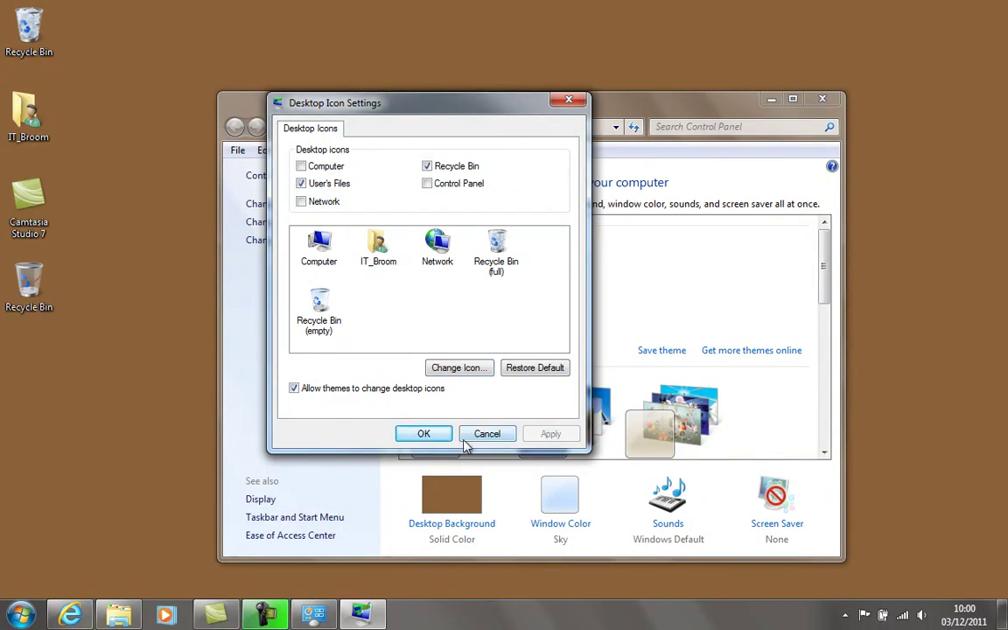
{"action": "left_click", "coordinate": [431, 434]}
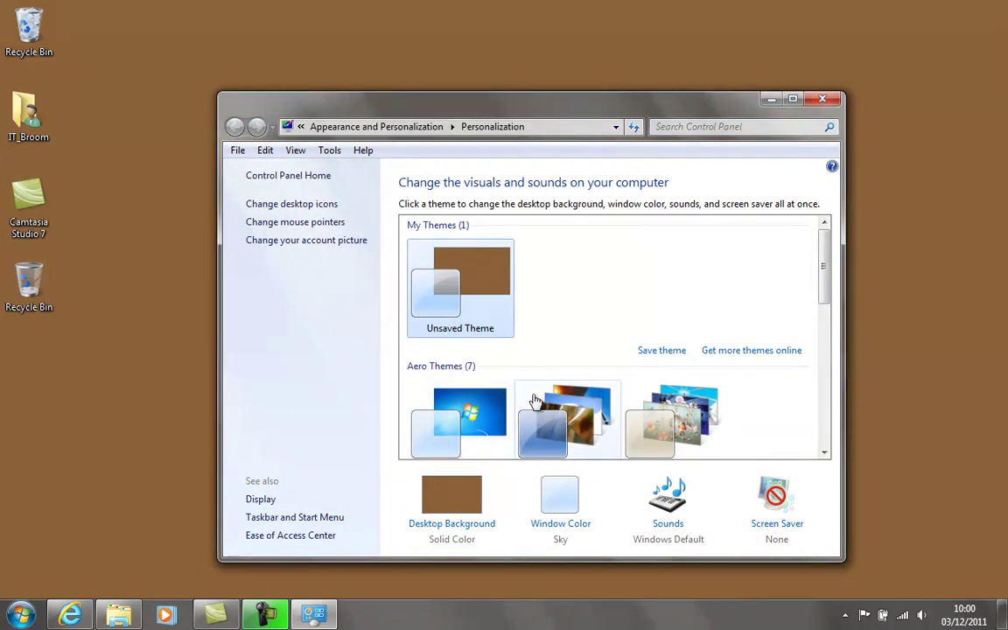
{"action": "left_click", "coordinate": [824, 100]}
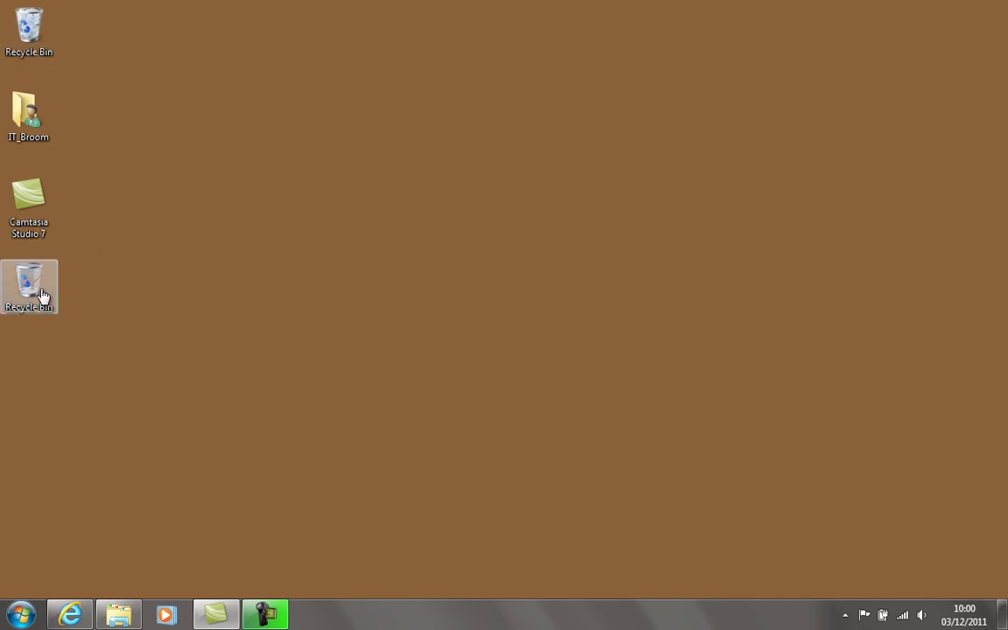
Create a text document named Trash on the desktop and move it into the newly added Recycle Bin.
{"action": "right_click", "coordinate": [124, 184]}
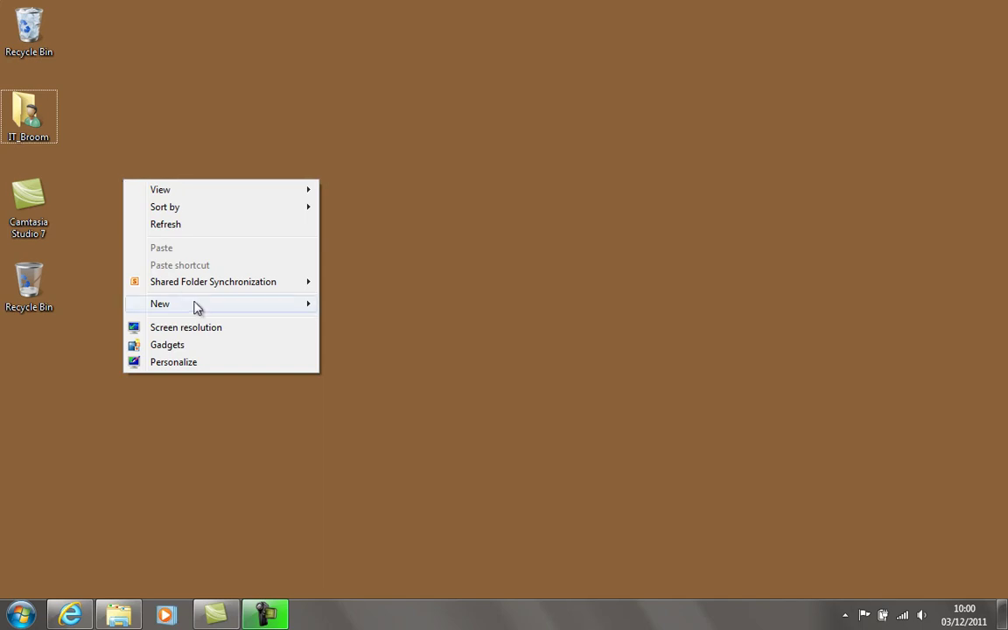
{"action": "mouse_move", "coordinate": [197, 308]}
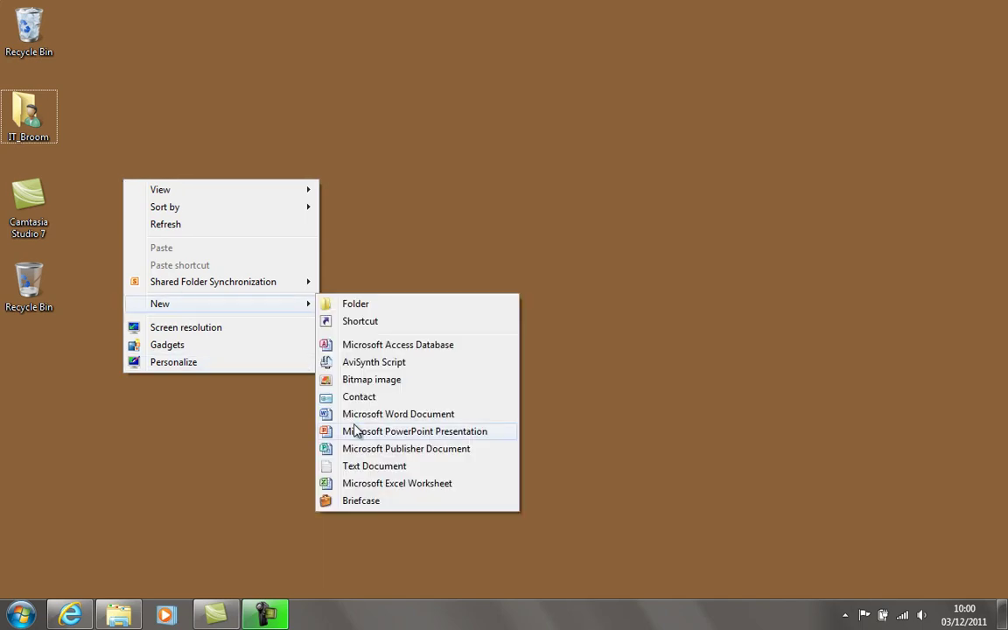
{"action": "left_click", "coordinate": [376, 466]}
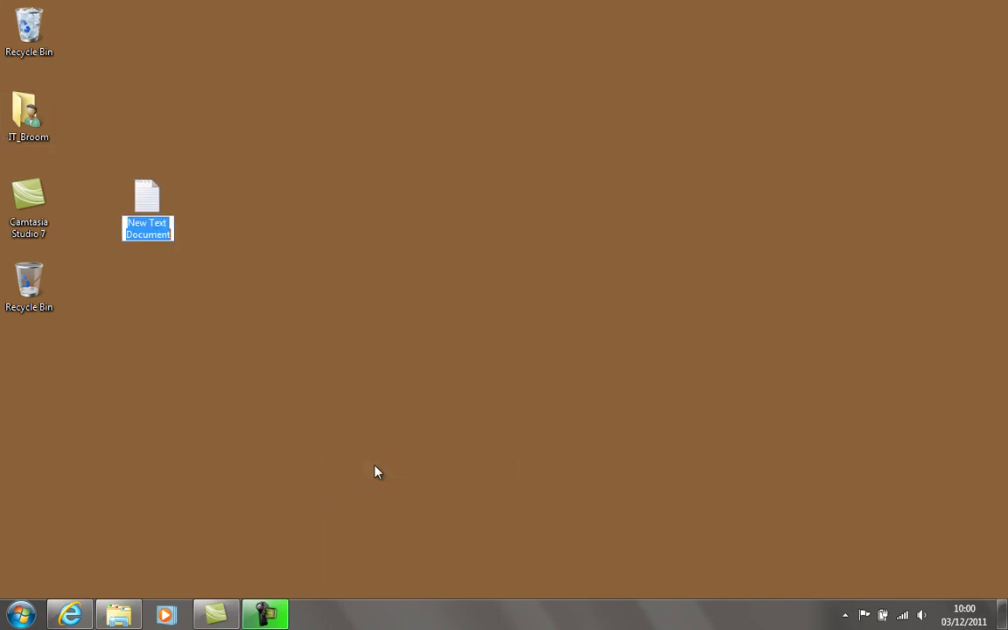
{"action": "type", "text": "Trash"}
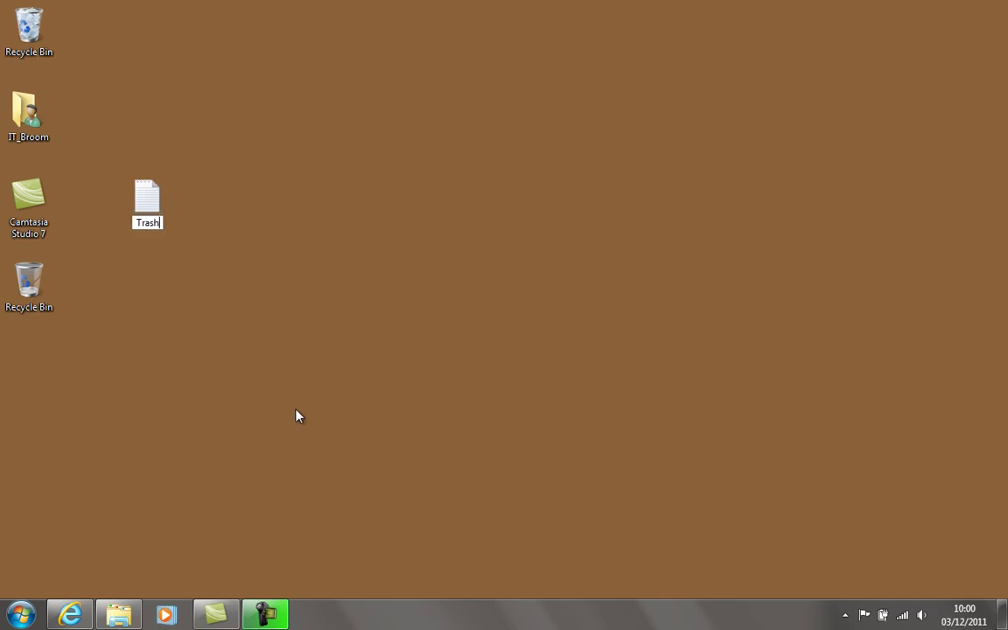
{"action": "key", "text": "Return"}
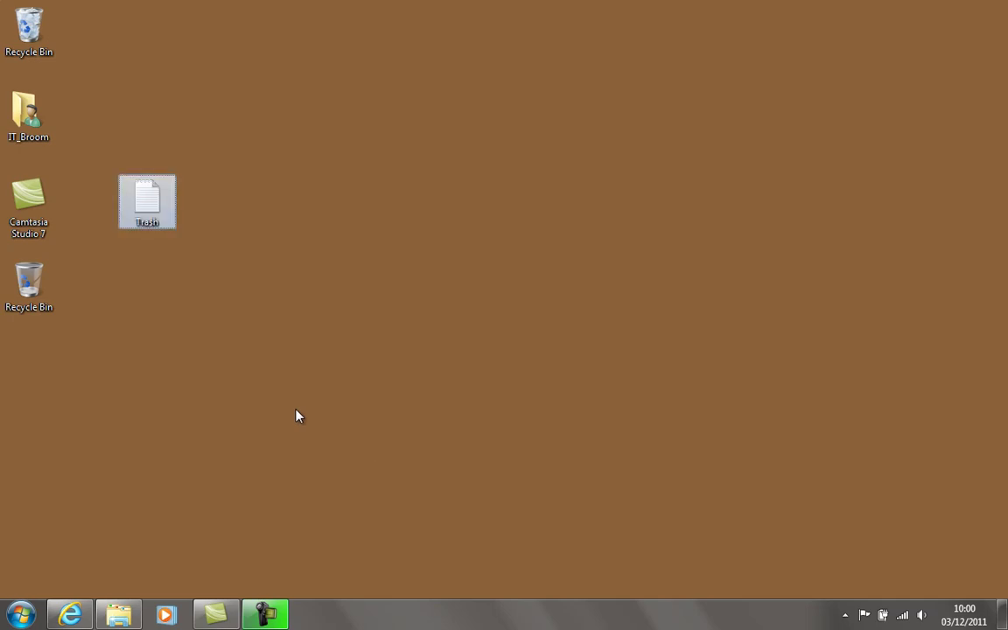
{"action": "left_click_drag", "start_coordinate": [149, 216], "coordinate": [53, 299]}
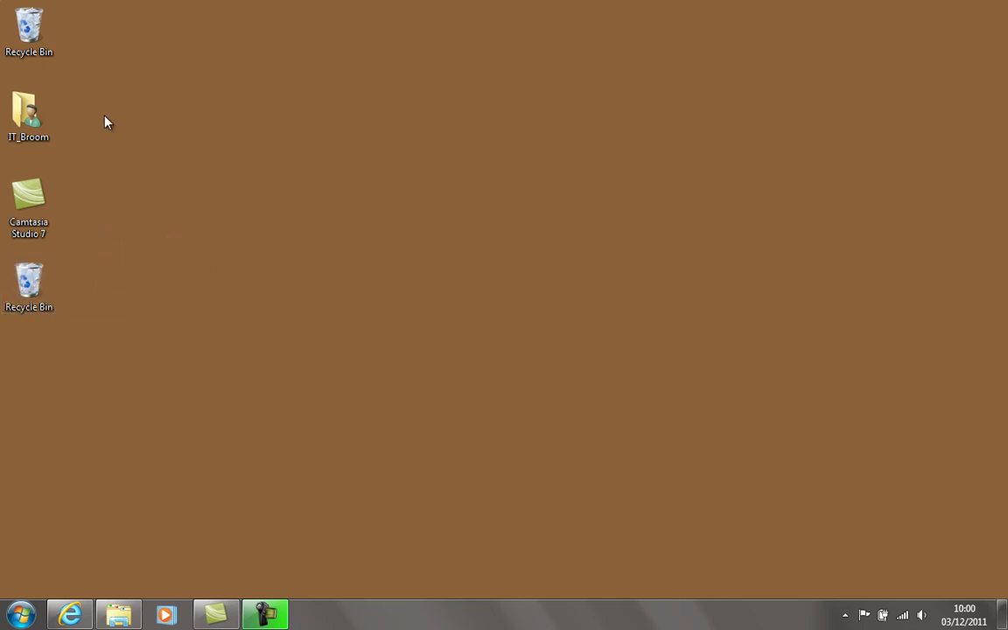
Delete the old Recycle Bin shortcut above the user's files folder from the desktop.
{"action": "right_click", "coordinate": [26, 39]}
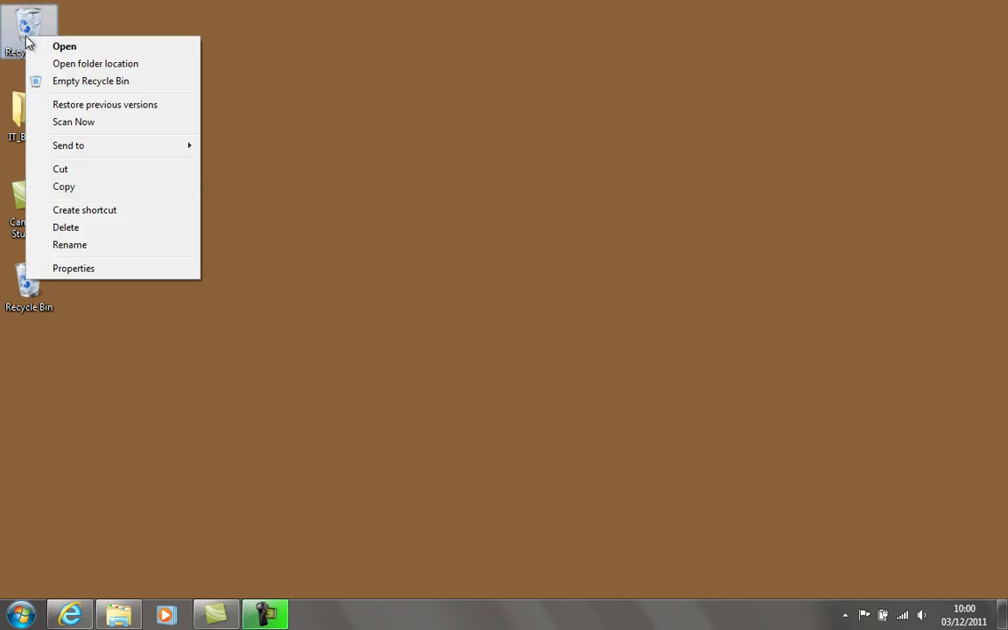
{"action": "left_click", "coordinate": [112, 230]}
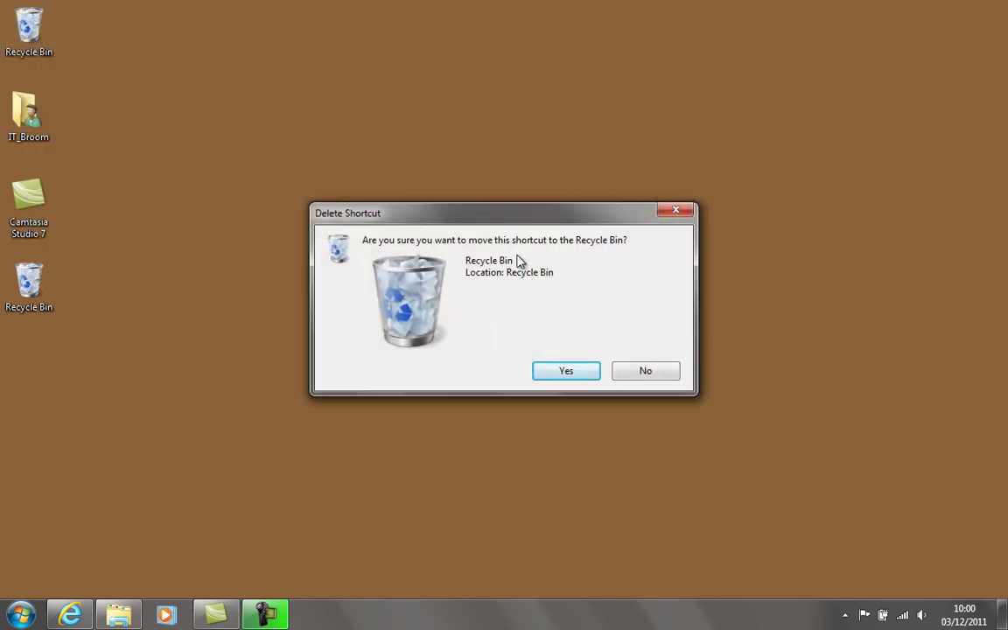
{"action": "left_click", "coordinate": [573, 371]}
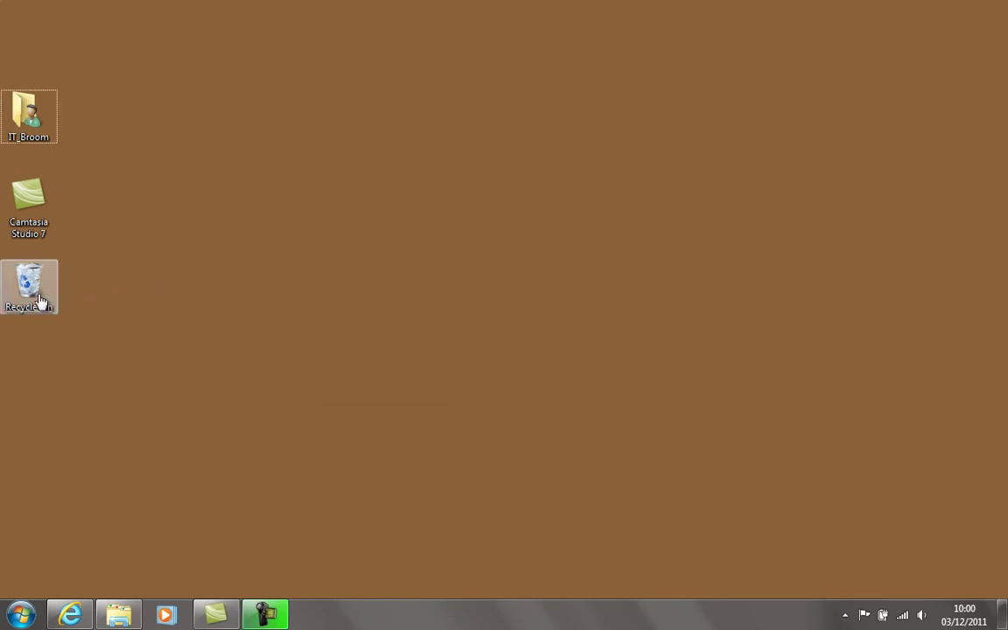
Empty the remaining Recycle Bin permanently and move its icon above the user's files folder on the desktop.
{"action": "right_click", "coordinate": [38, 299]}
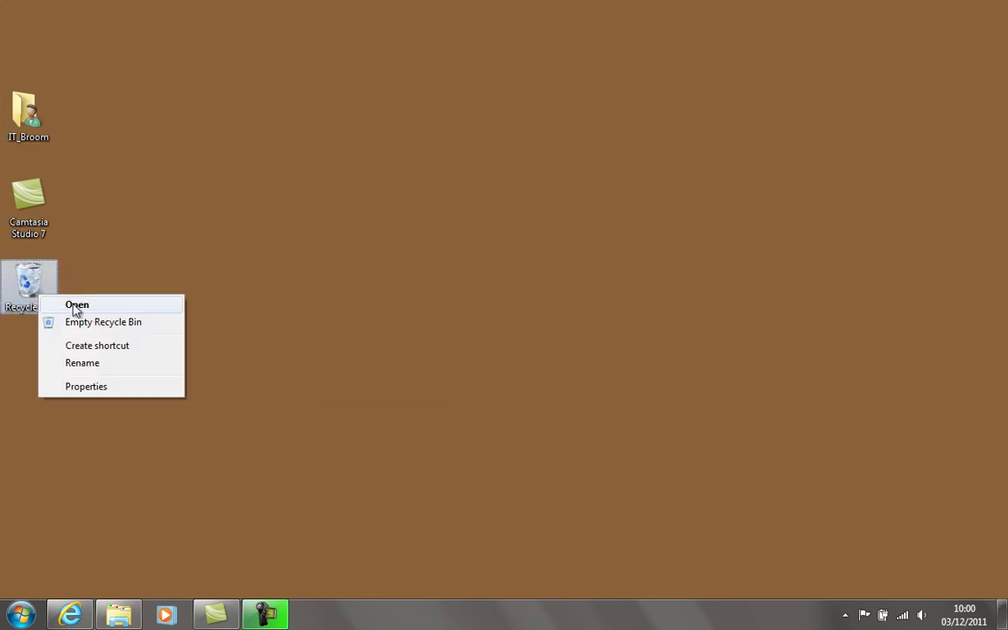
{"action": "left_click", "coordinate": [96, 323]}
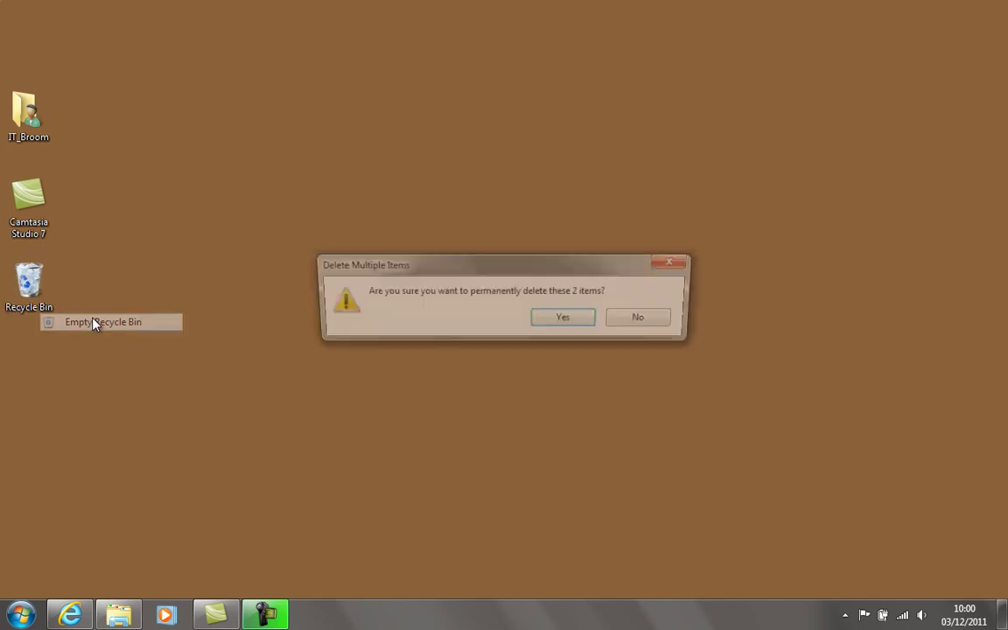
{"action": "left_click", "coordinate": [554, 323]}
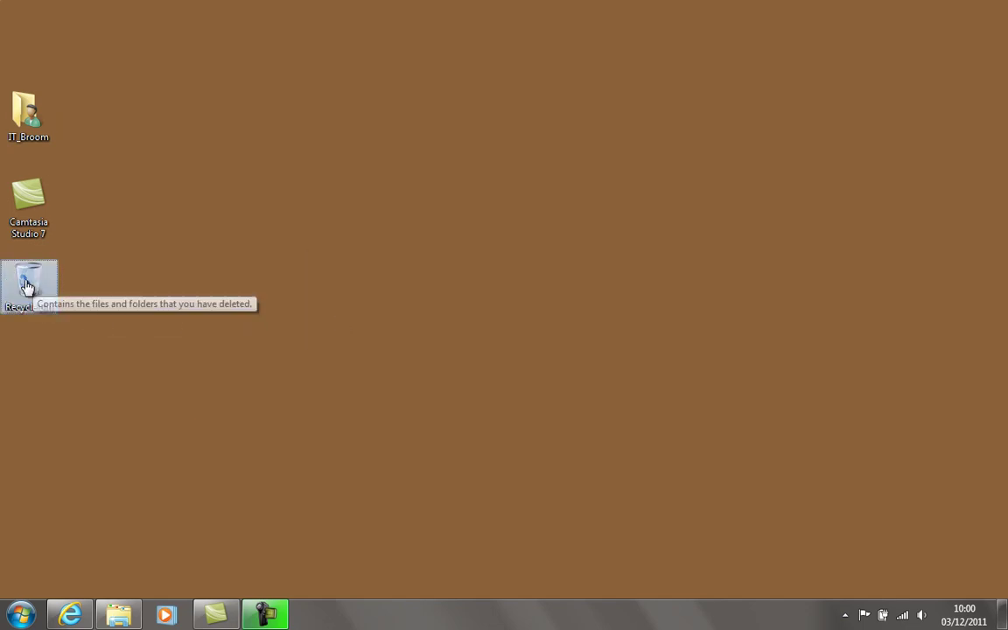
{"action": "left_click_drag", "start_coordinate": [27, 285], "coordinate": [36, 56]}
{"action": "left_click", "coordinate": [168, 197]}
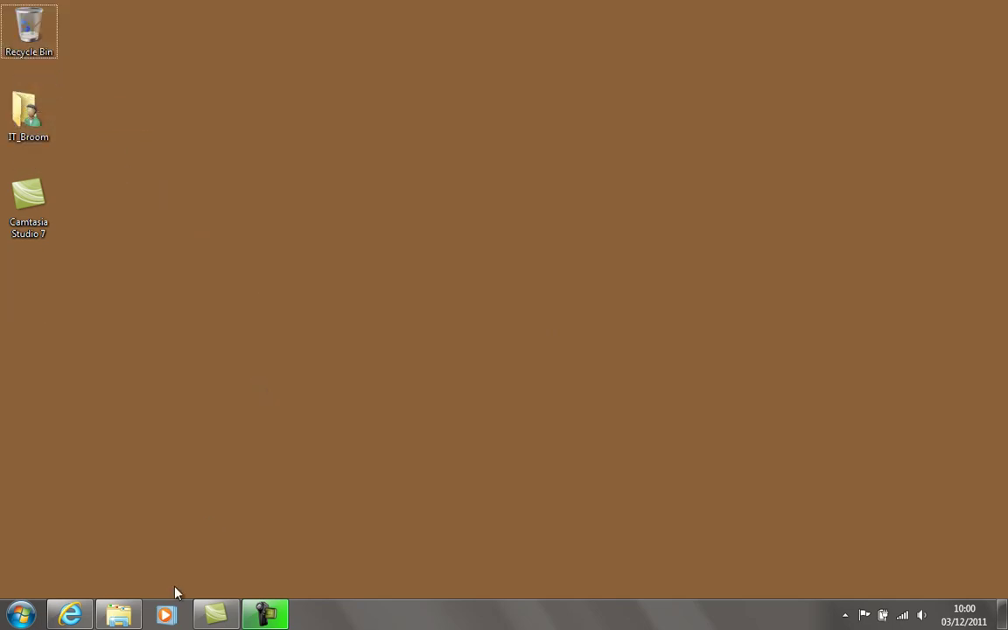
Switch to Internet Explorer, review which Windows versions the Microsoft Recycle Bin support article covers, and minimize the browser.
{"action": "left_click", "coordinate": [86, 618]}
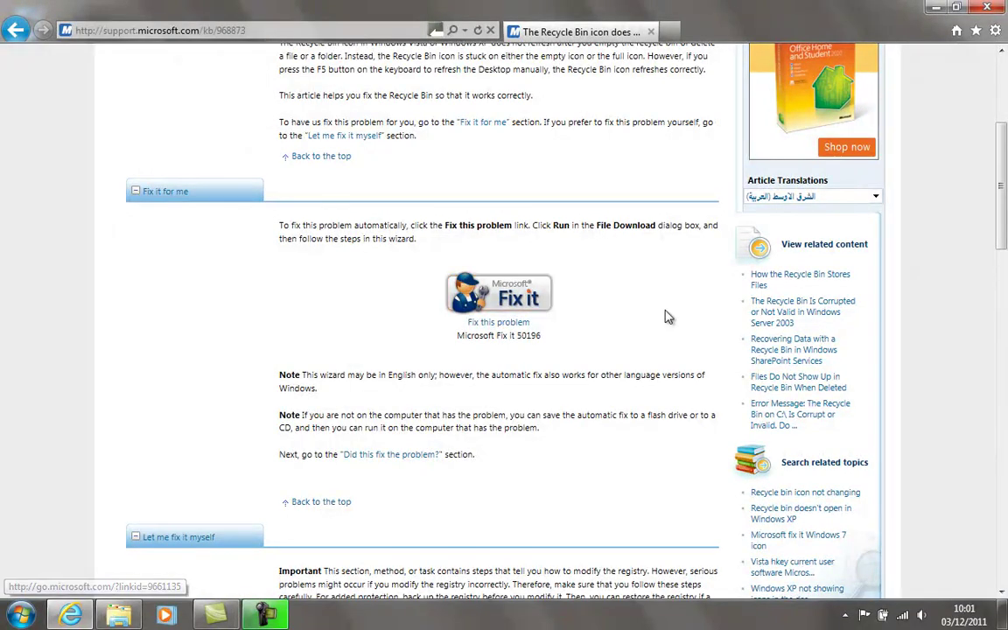
{"action": "left_click_drag", "start_coordinate": [1001, 201], "coordinate": [1006, 385]}
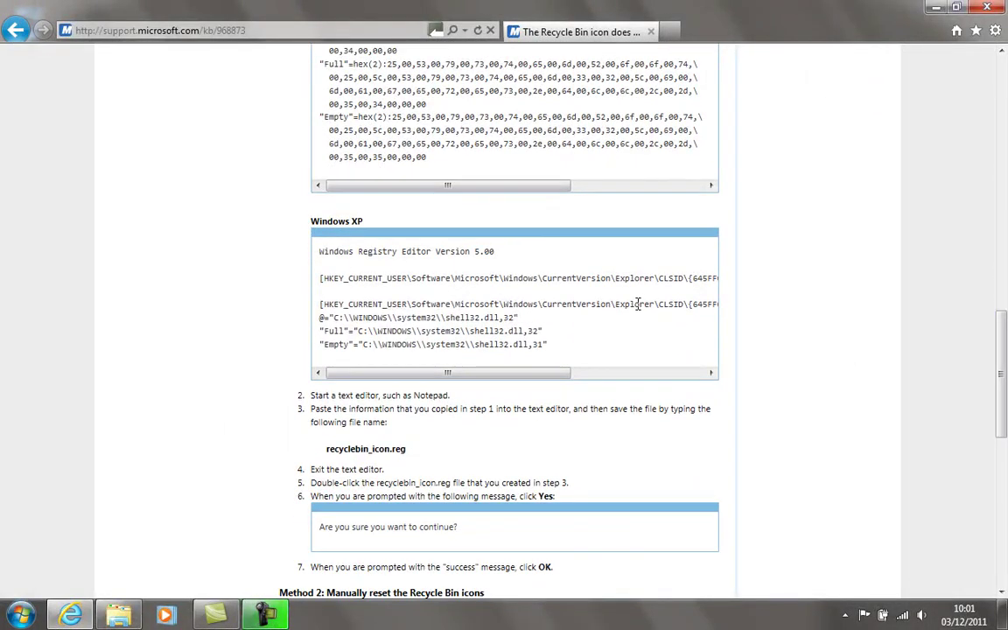
{"action": "left_click_drag", "start_coordinate": [503, 374], "coordinate": [472, 394]}
{"action": "left_click_drag", "start_coordinate": [366, 224], "coordinate": [273, 199]}
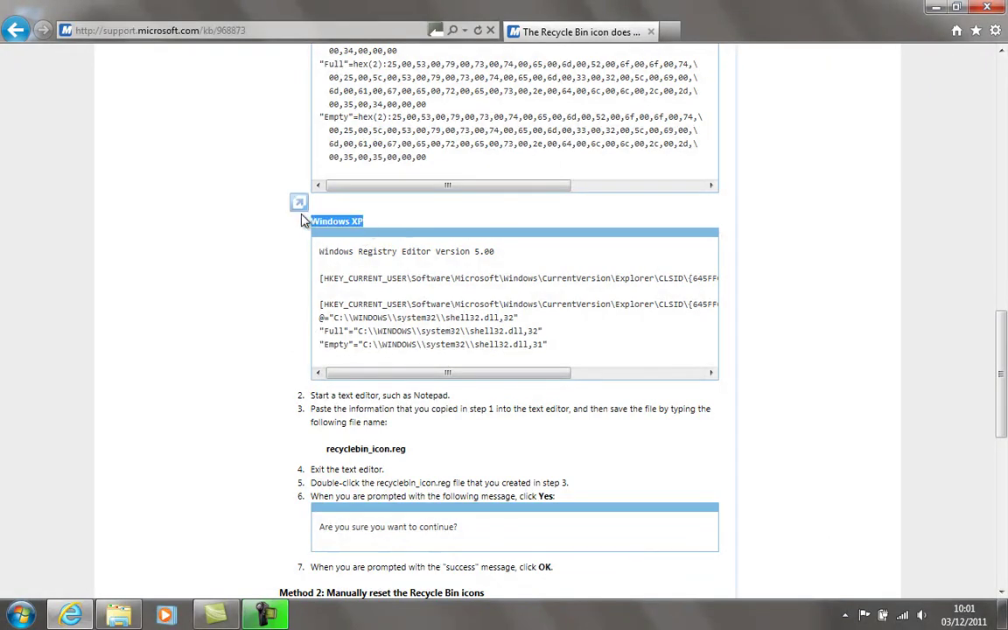
{"action": "left_click", "coordinate": [792, 233]}
{"action": "left_click_drag", "start_coordinate": [1002, 367], "coordinate": [992, 113]}
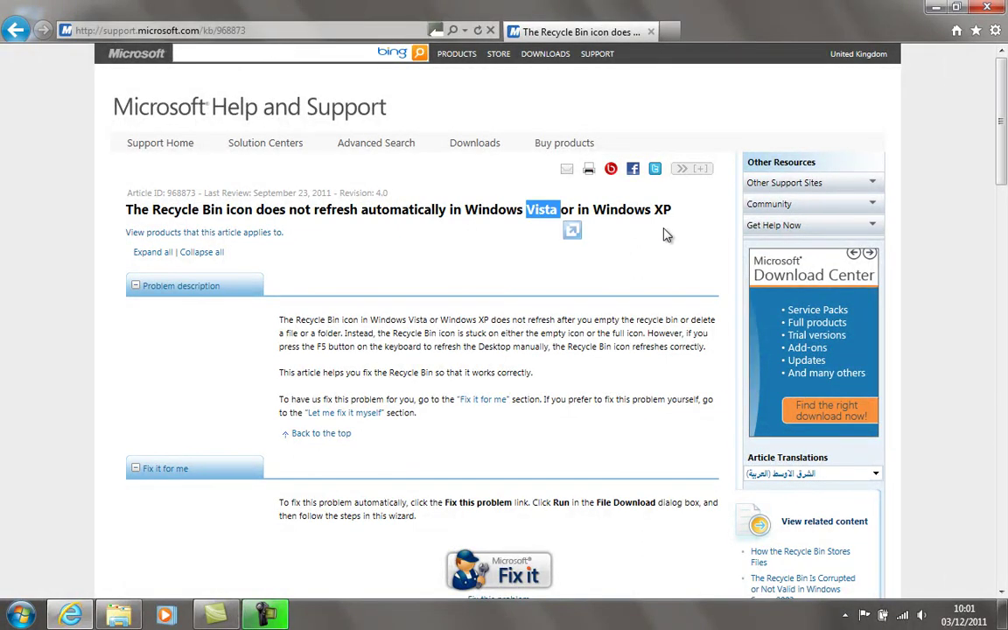
{"action": "left_click", "coordinate": [516, 208]}
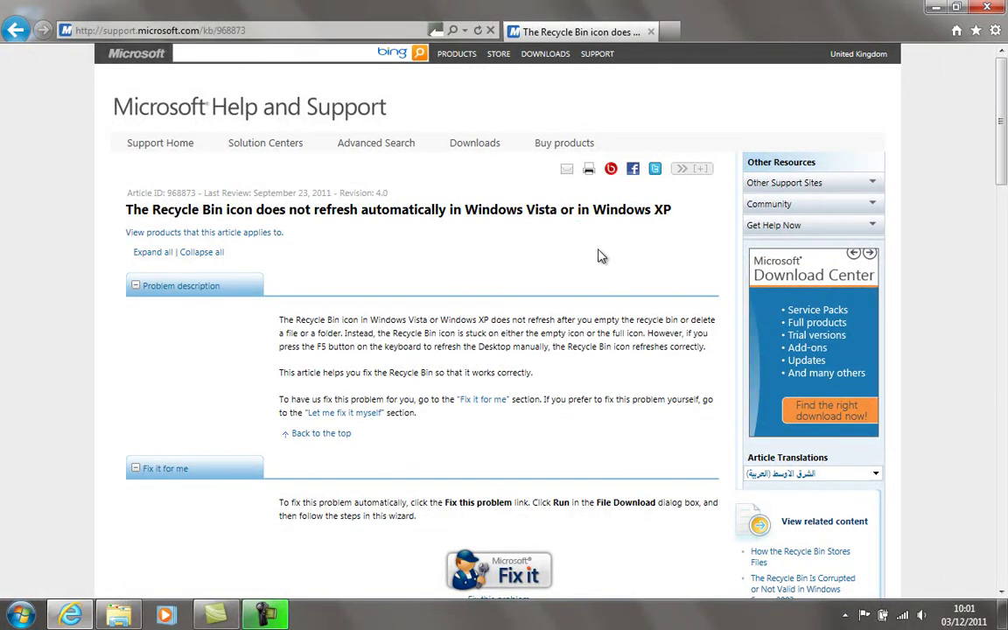
{"action": "left_click", "coordinate": [934, 8]}
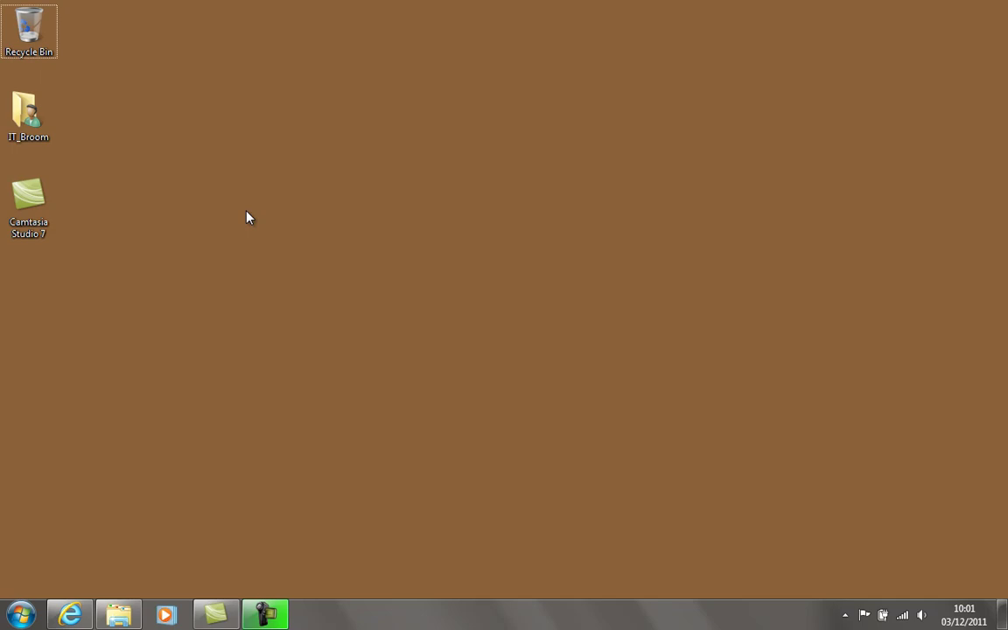